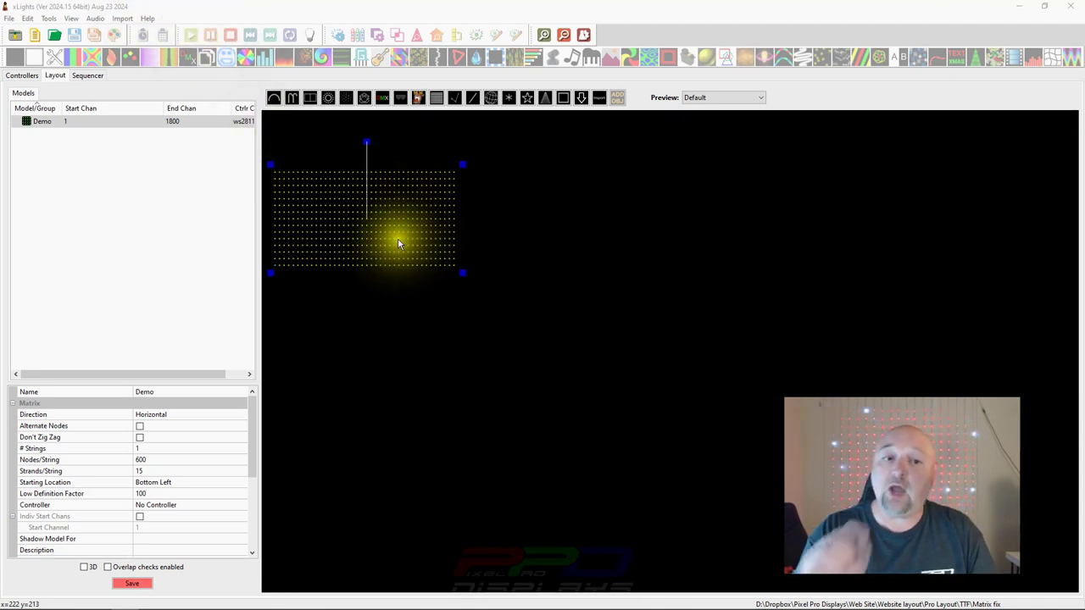
Step: Select the Demo matrix and start editing its # Strings value
{"action": "left_click", "coordinate": [349, 239]}
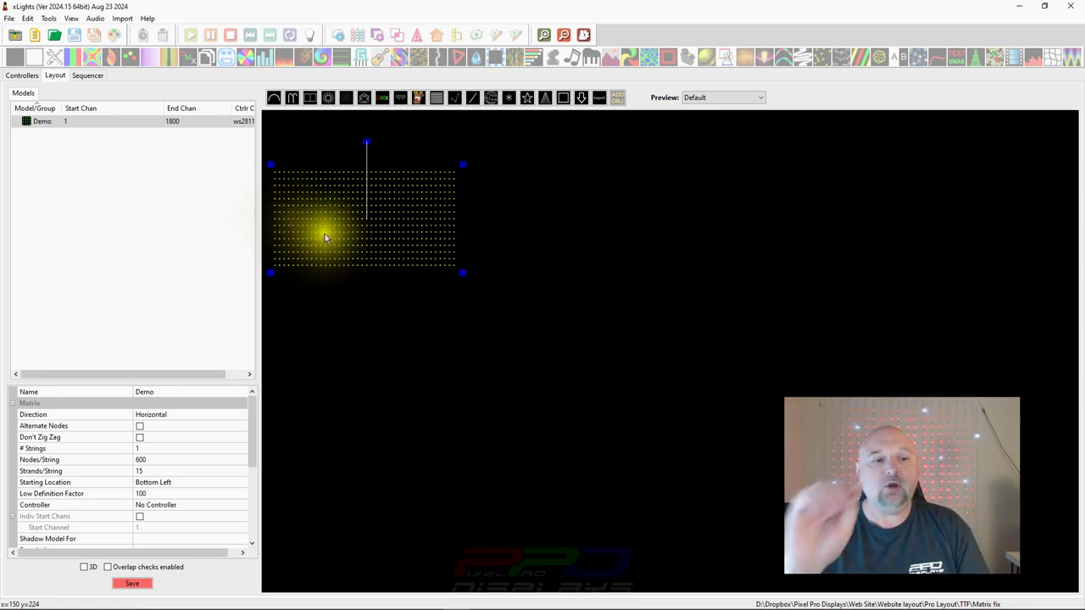
{"action": "left_click", "coordinate": [152, 449]}
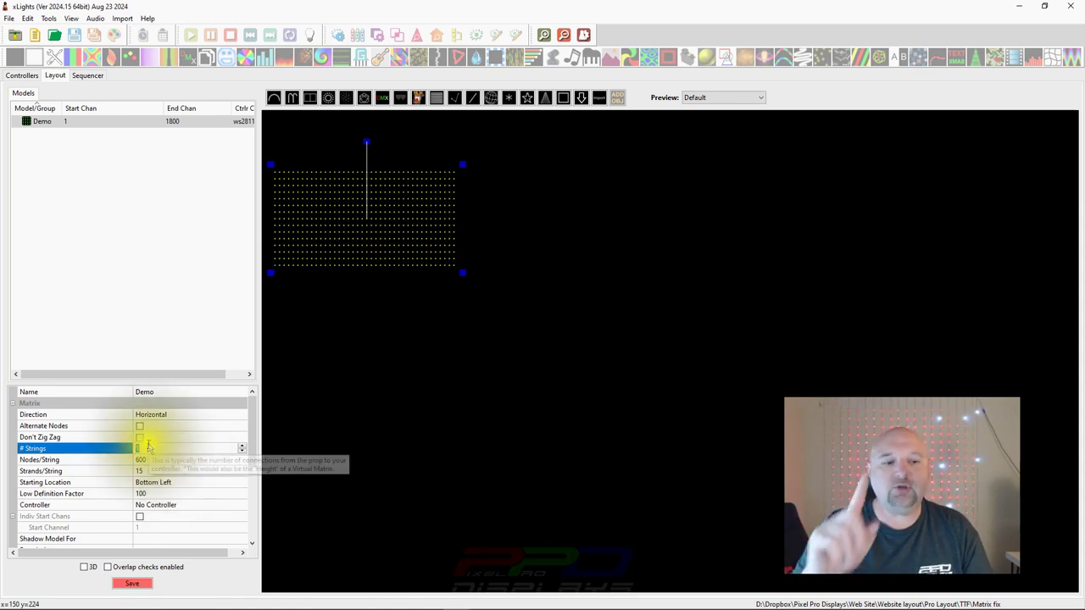
Step: Configure the Demo matrix as 3 strings, 200 nodes per string and 5 strands per string
{"action": "left_click", "coordinate": [162, 452]}
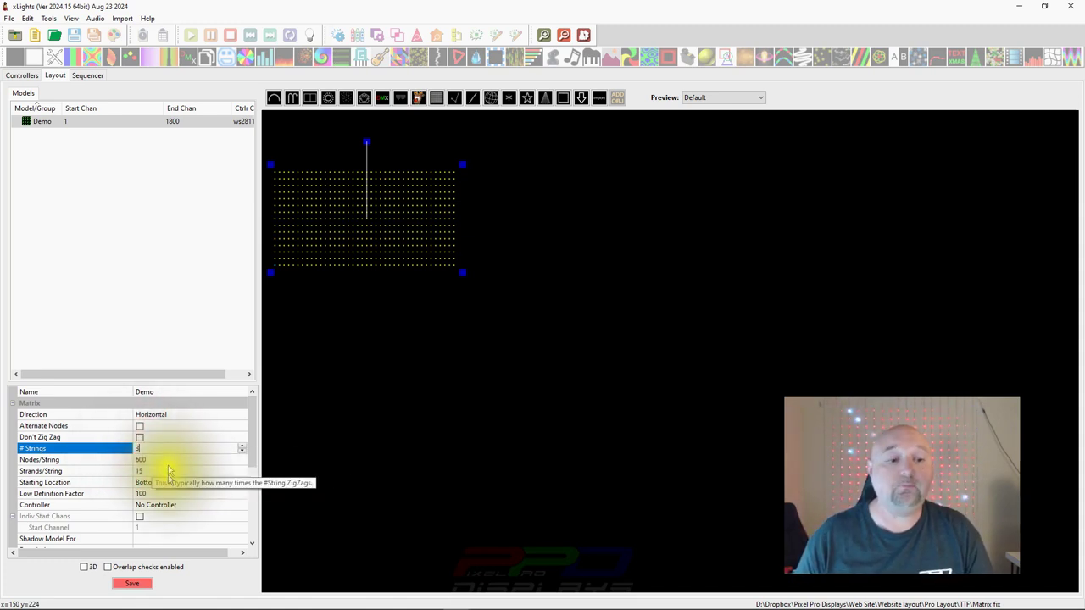
{"action": "left_click", "coordinate": [157, 463]}
{"action": "left_click", "coordinate": [127, 460]}
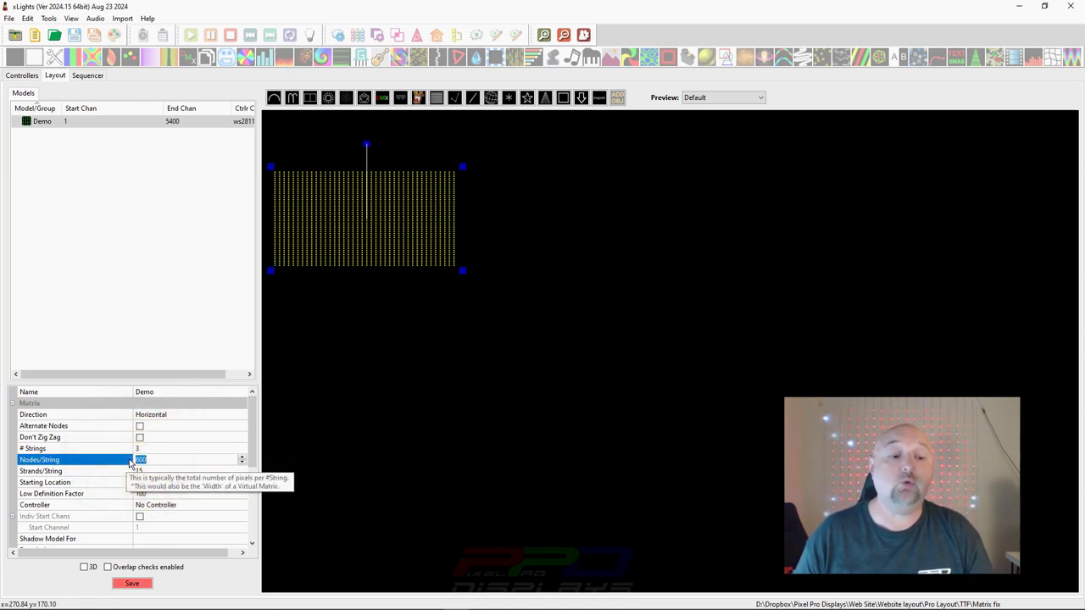
{"action": "type", "text": "200"}
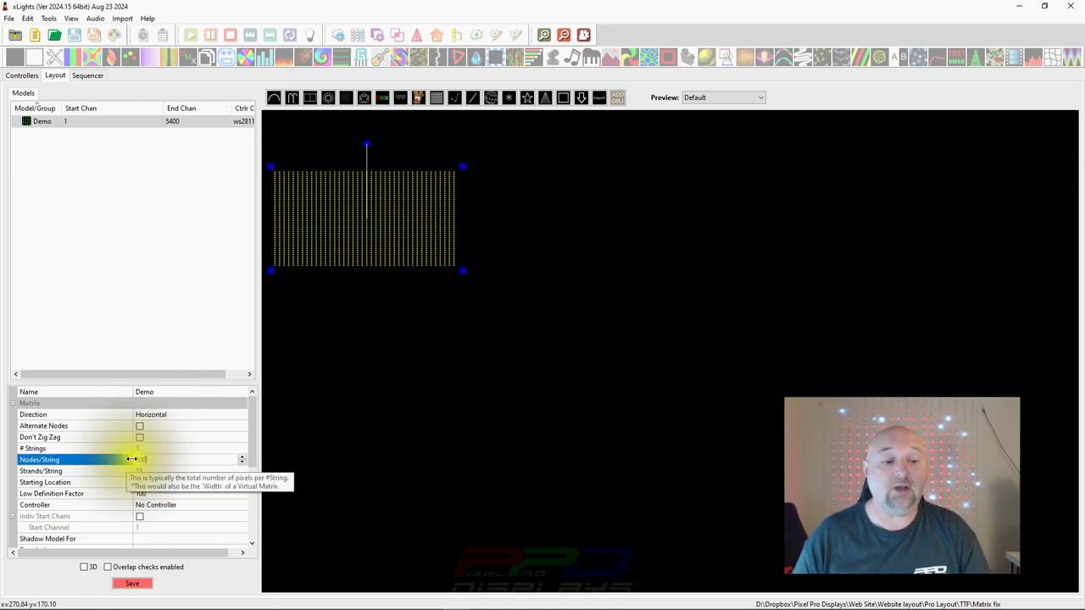
{"action": "left_click", "coordinate": [152, 476]}
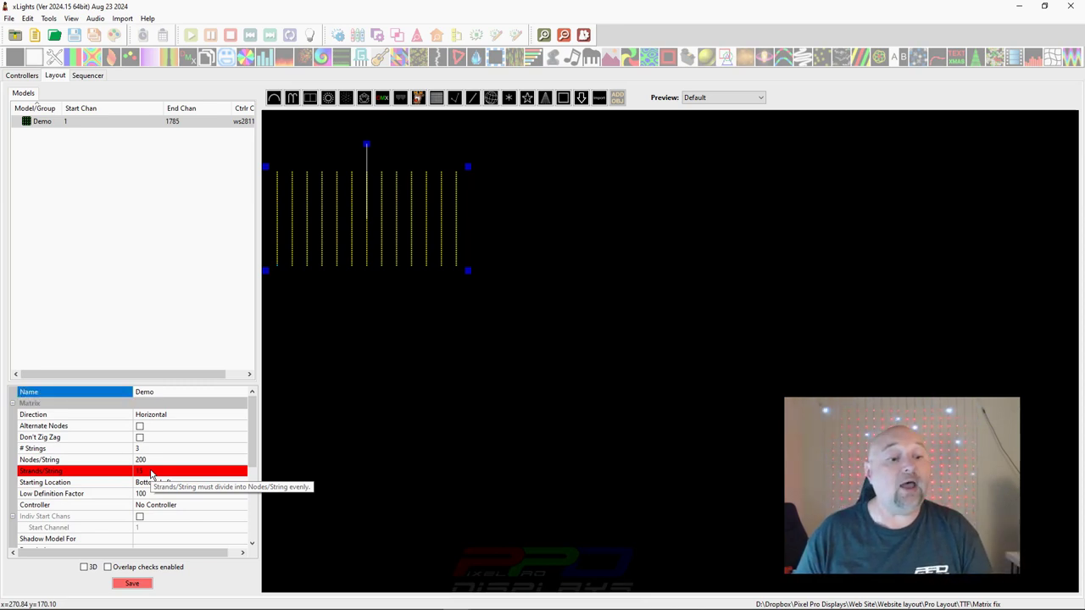
{"action": "left_click", "coordinate": [150, 470]}
{"action": "type", "text": "5"}
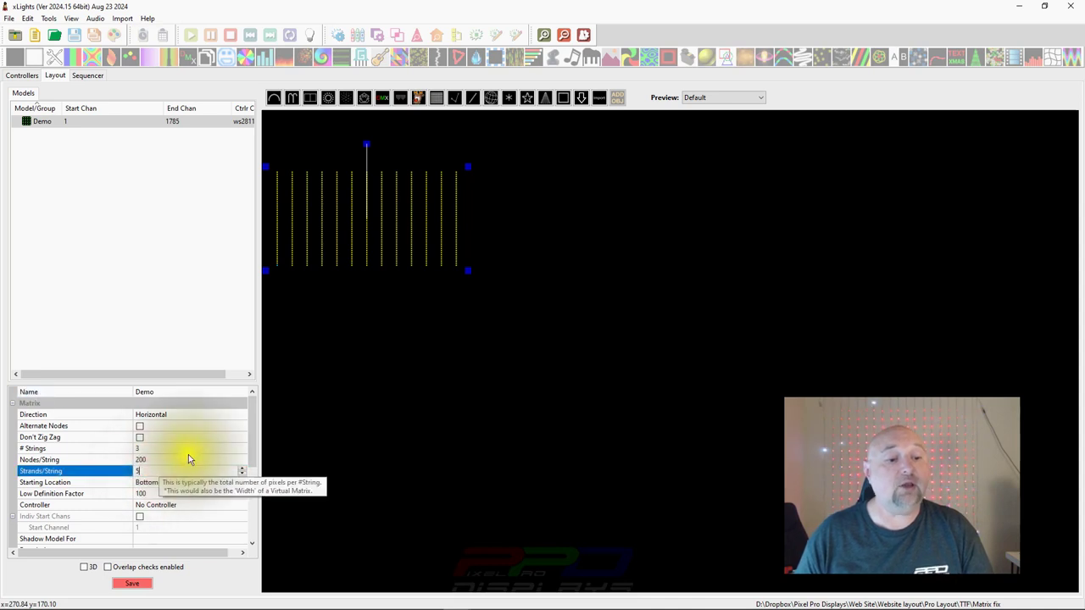
{"action": "left_click", "coordinate": [188, 459]}
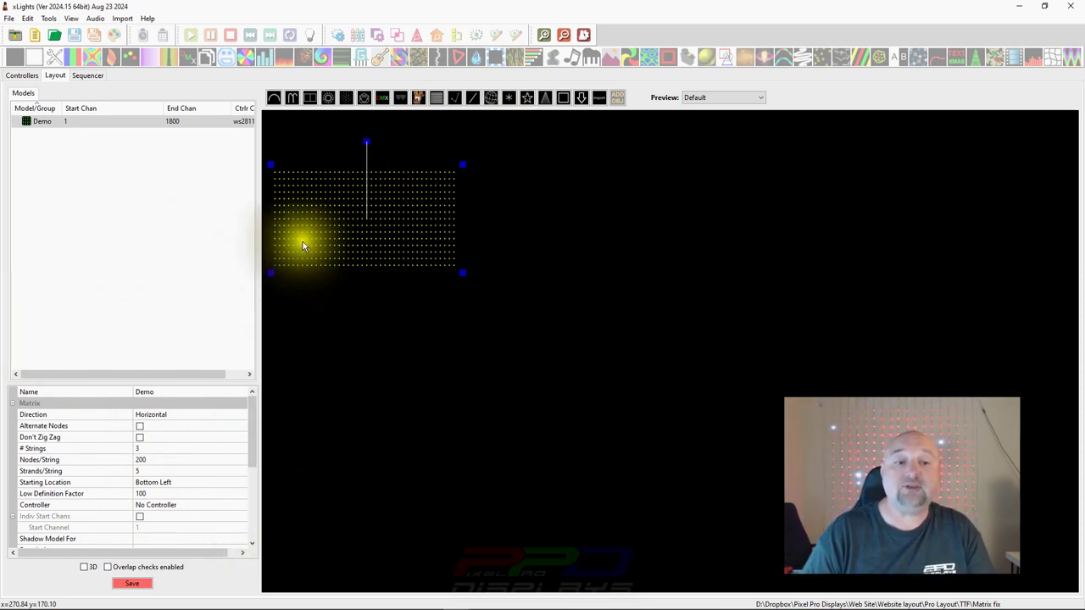
Step: Drag the Demo matrix right, then back left and slightly down on the layout canvas
{"action": "left_click_drag", "start_coordinate": [310, 251], "coordinate": [377, 273]}
{"action": "scroll", "coordinate": [377, 273], "scroll_direction": "up", "scroll_amount": 8}
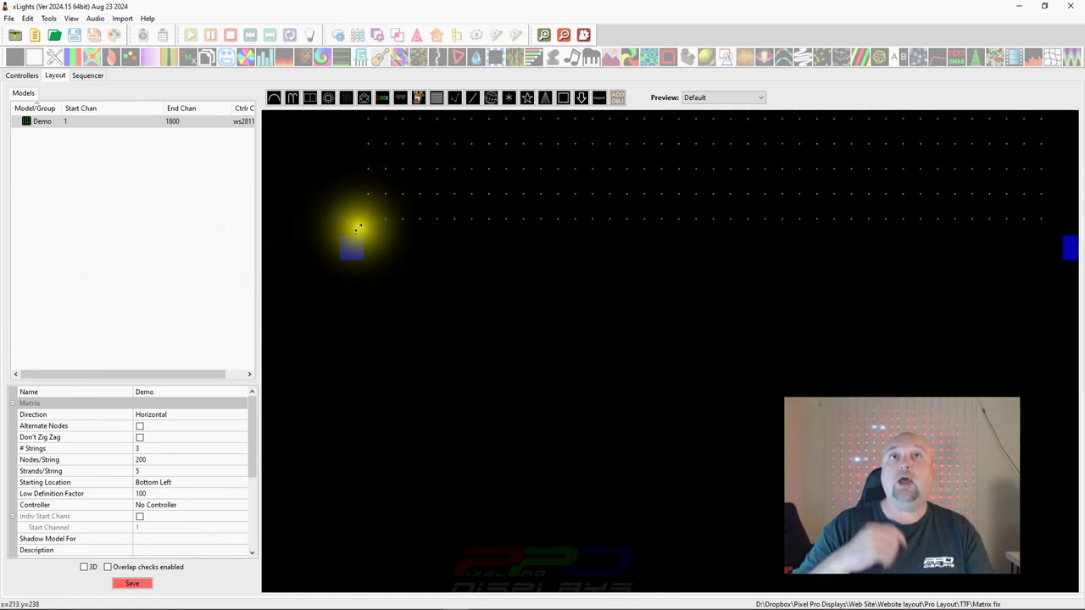
{"action": "scroll", "coordinate": [521, 358], "scroll_direction": "down", "scroll_amount": 5}
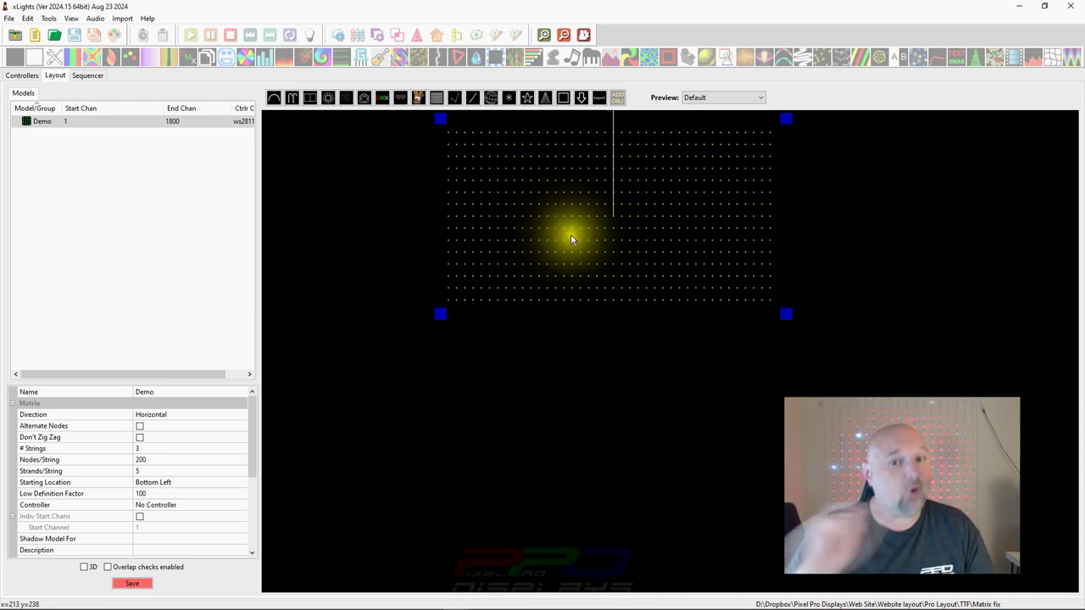
{"action": "left_click_drag", "start_coordinate": [571, 235], "coordinate": [459, 244]}
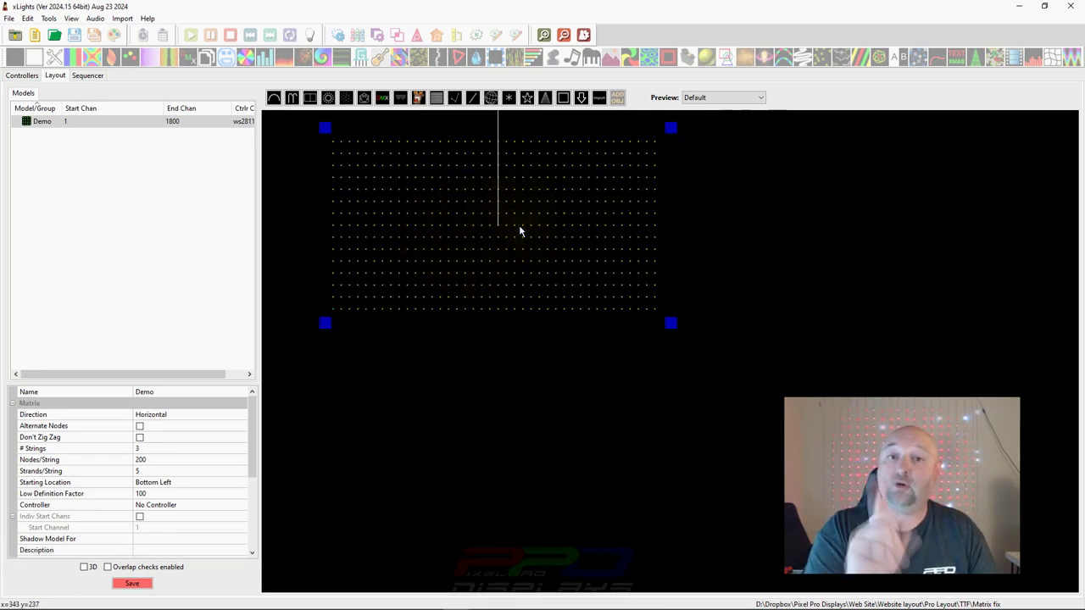
{"action": "left_click", "coordinate": [497, 218]}
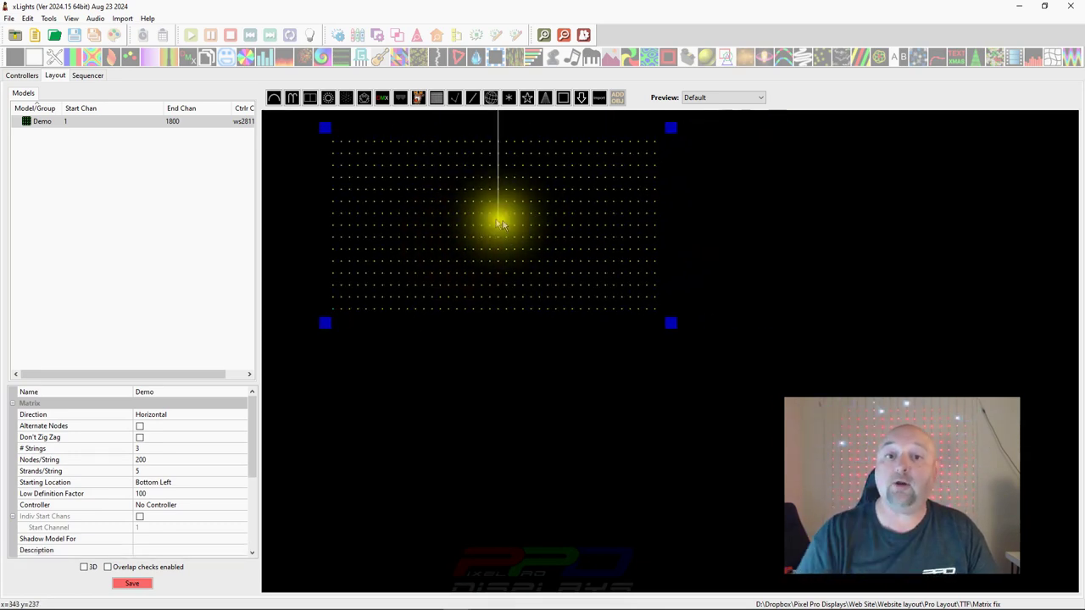
{"action": "right_click", "coordinate": [453, 239]}
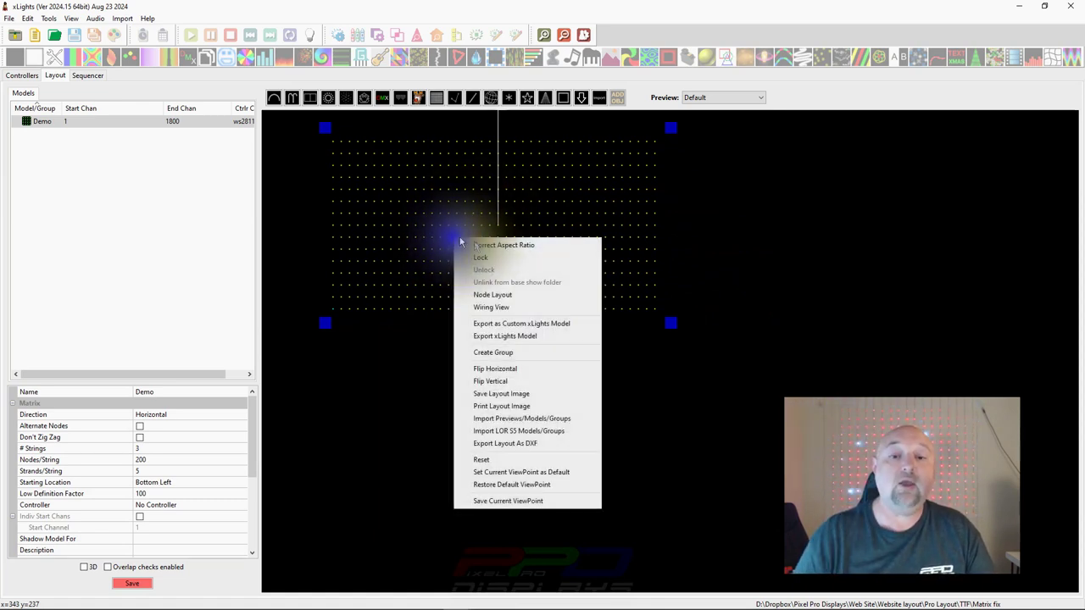
{"action": "left_click", "coordinate": [480, 306]}
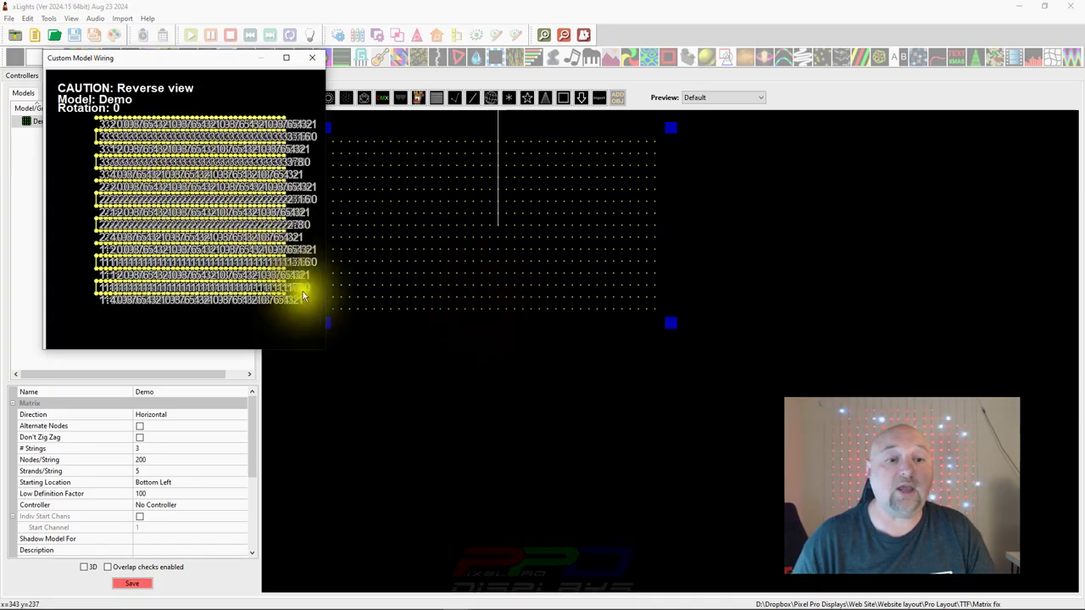
{"action": "left_click_drag", "start_coordinate": [323, 348], "coordinate": [1084, 513]}
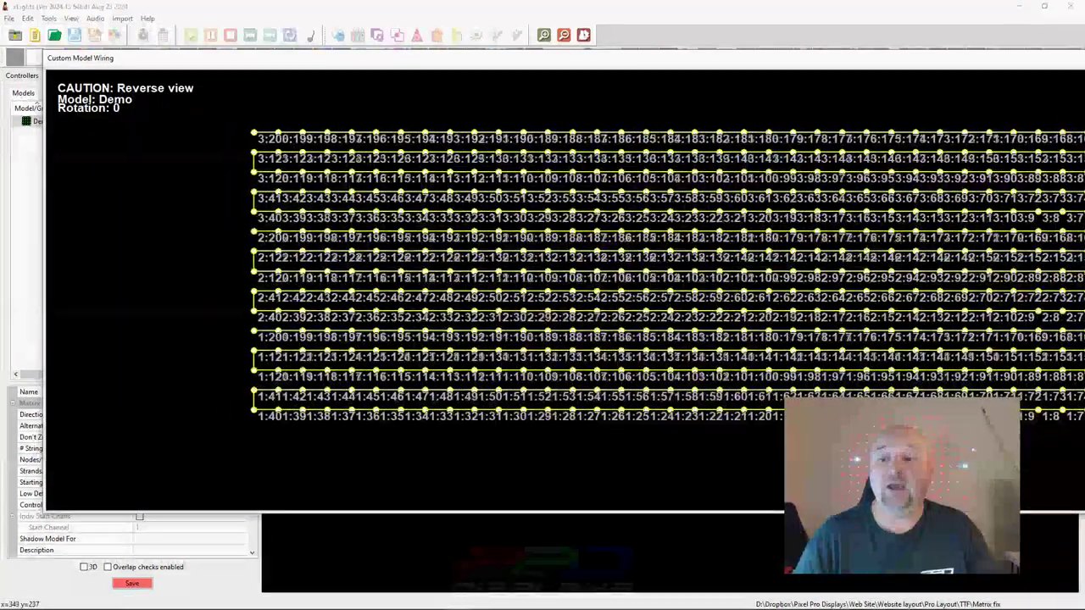
{"action": "left_click_drag", "start_coordinate": [646, 60], "coordinate": [654, 43]}
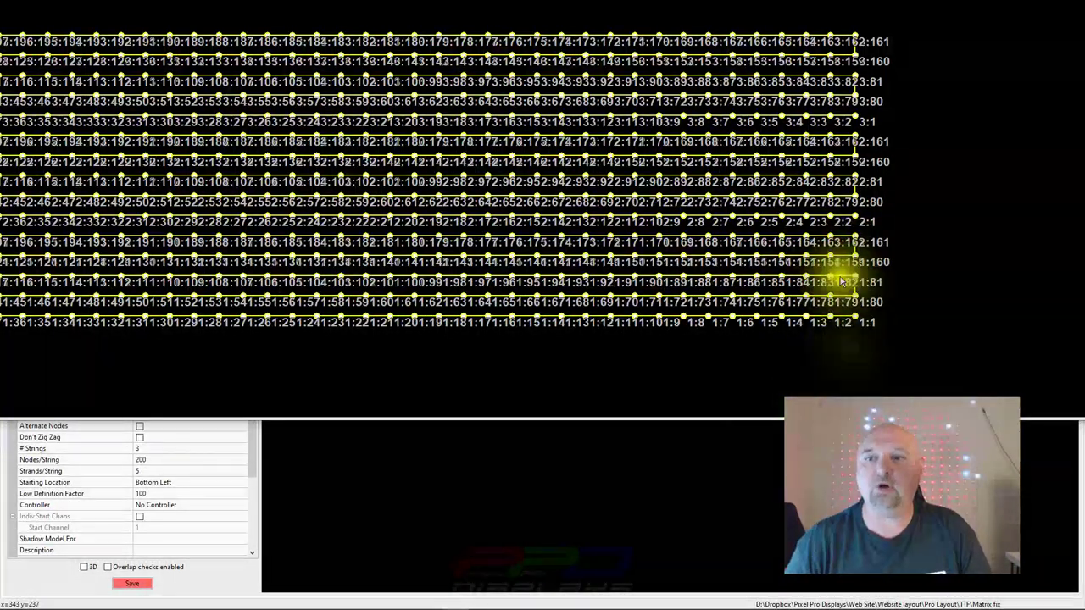
{"action": "scroll", "coordinate": [746, 245], "scroll_direction": "up", "scroll_amount": 4}
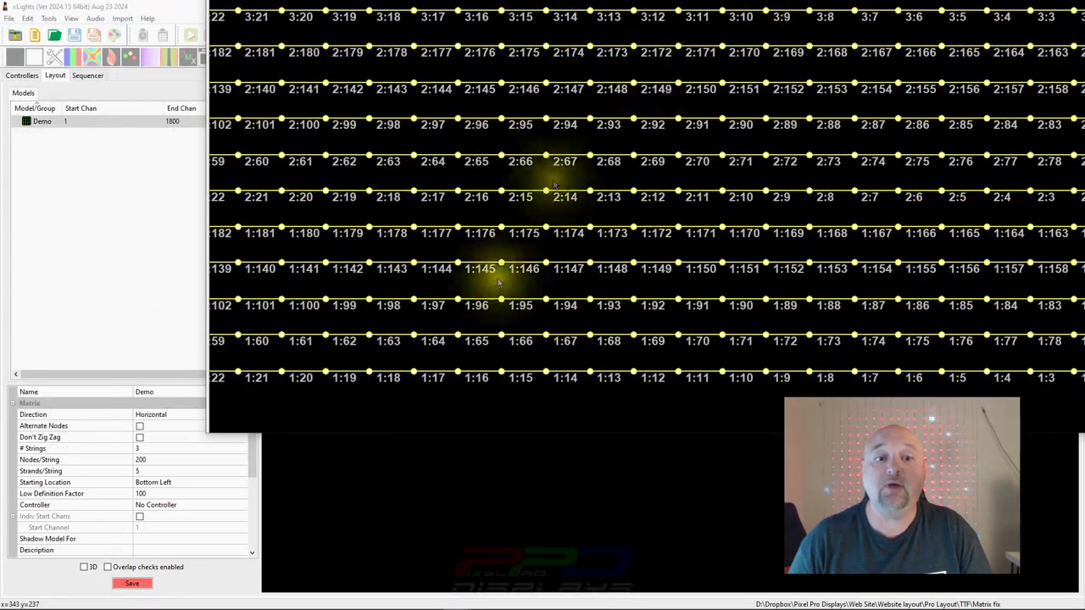
{"action": "scroll", "coordinate": [449, 339], "scroll_direction": "down", "scroll_amount": 2}
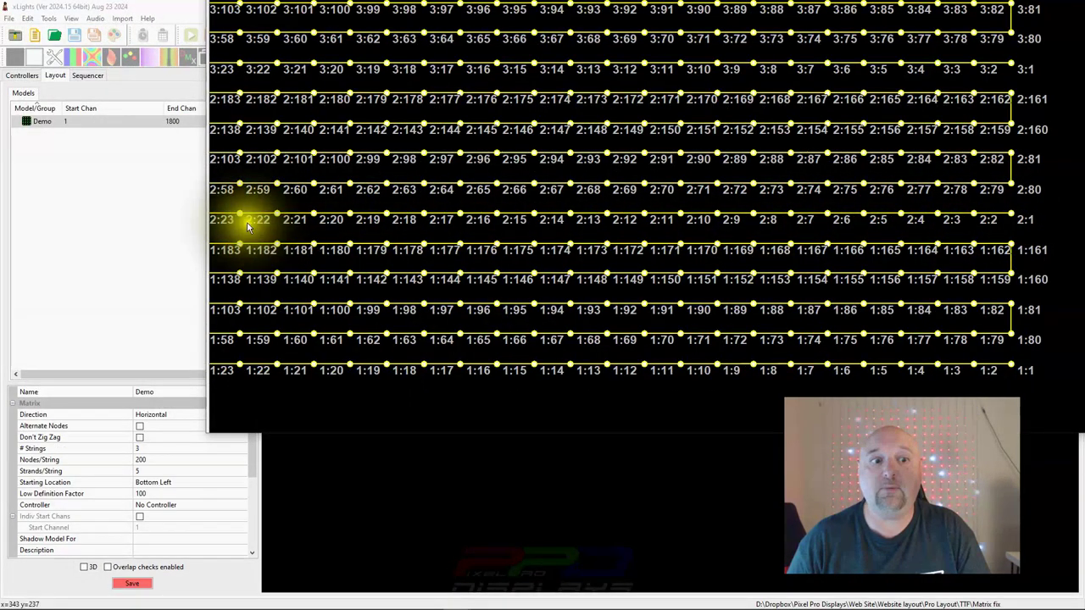
{"action": "left_click_drag", "start_coordinate": [377, 241], "coordinate": [432, 243]}
{"action": "left_click_drag", "start_coordinate": [277, 240], "coordinate": [566, 256]}
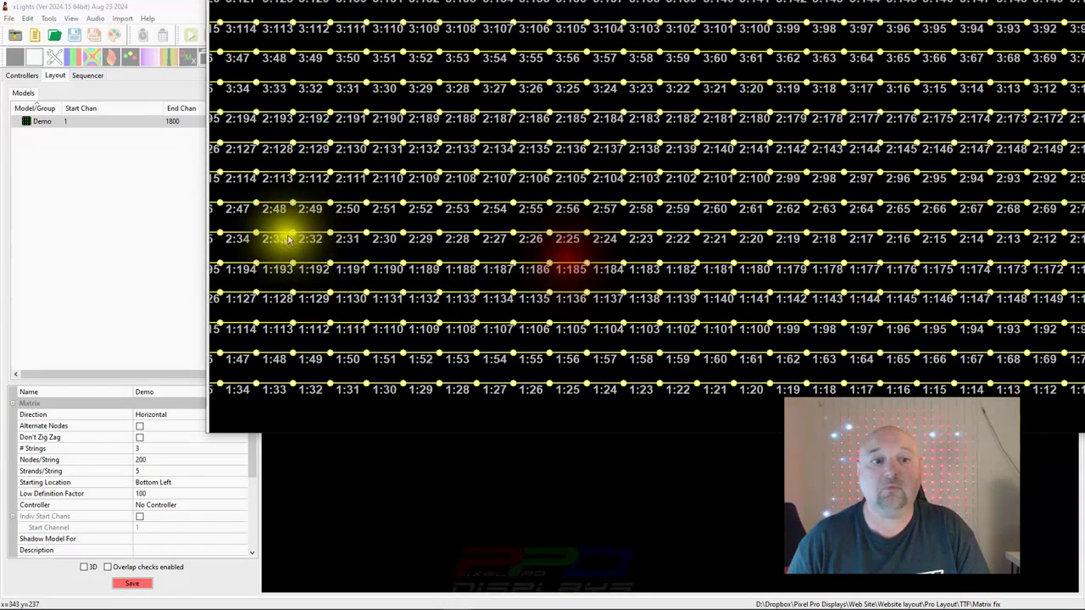
{"action": "left_click_drag", "start_coordinate": [283, 242], "coordinate": [770, 285]}
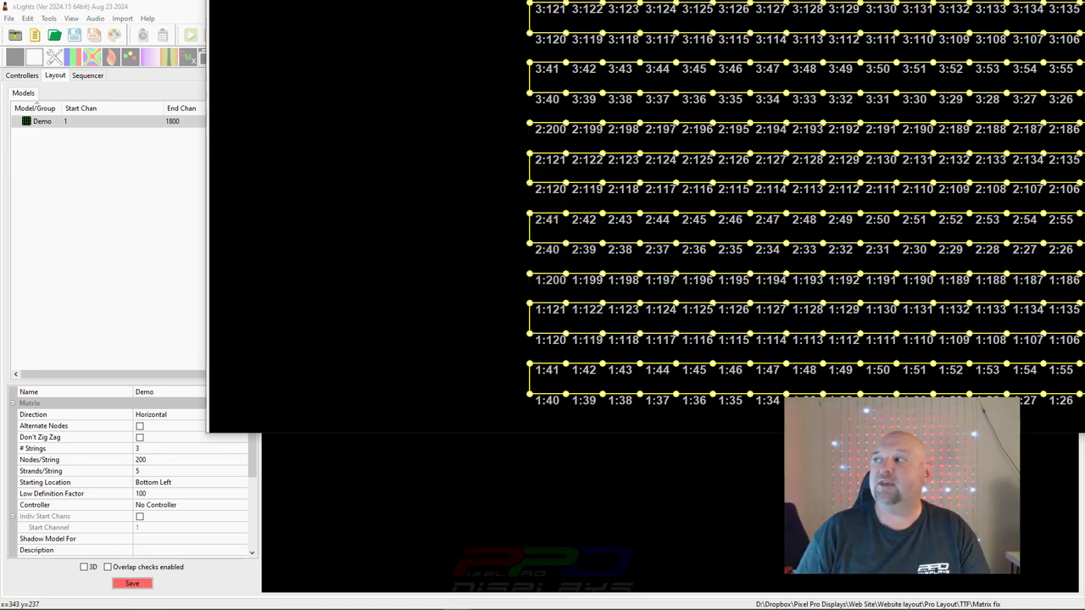
{"action": "key", "text": "Escape"}
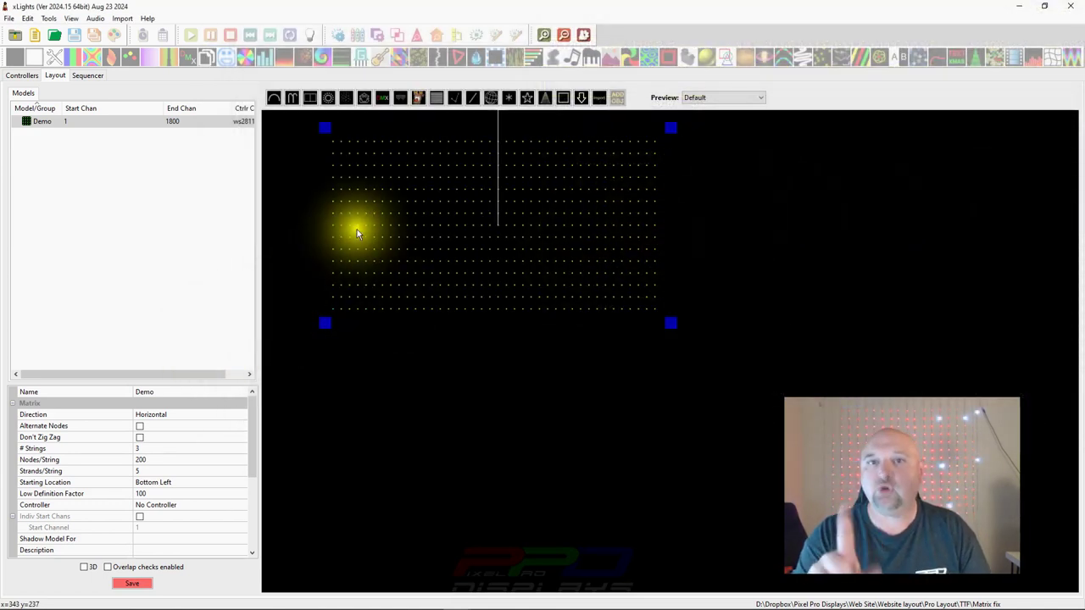
Step: Open the Demo matrix's Node Layout window, enlarged and moved to the top of the screen
{"action": "right_click", "coordinate": [377, 241]}
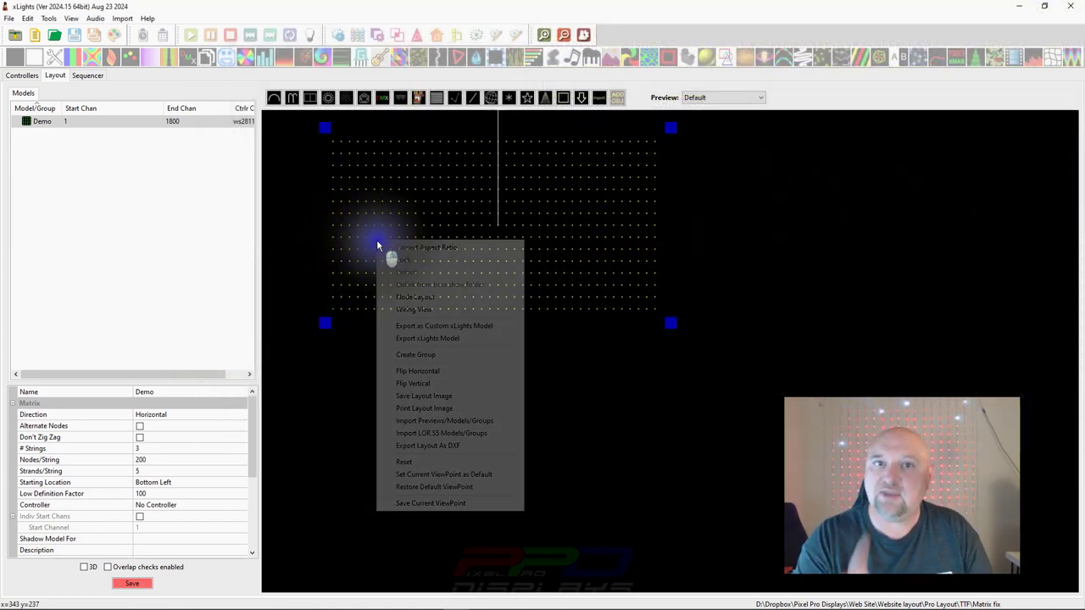
{"action": "left_click", "coordinate": [414, 296]}
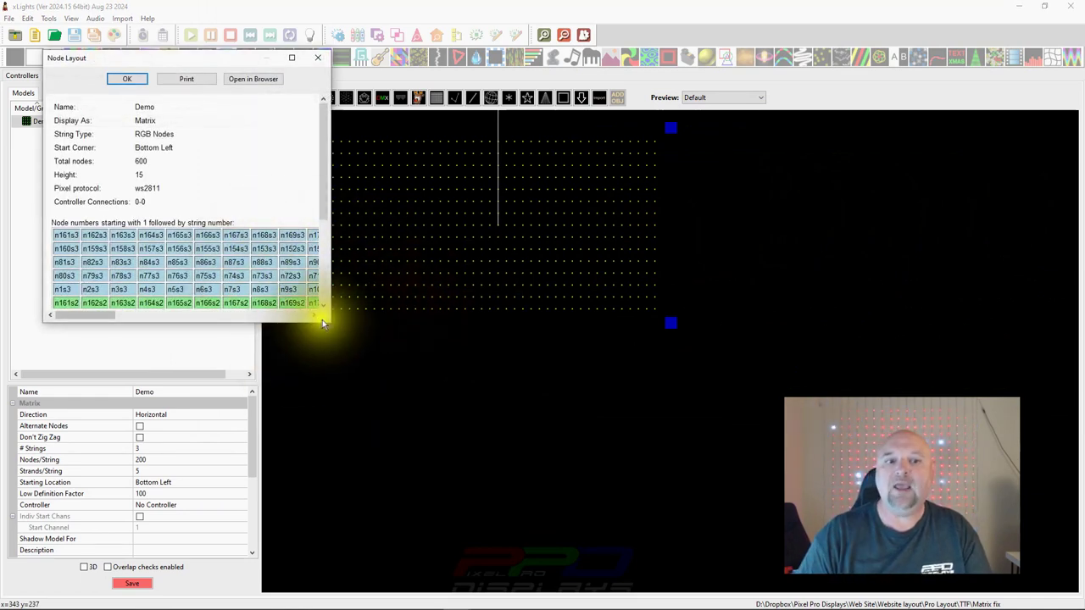
{"action": "left_click_drag", "start_coordinate": [327, 321], "coordinate": [1084, 509]}
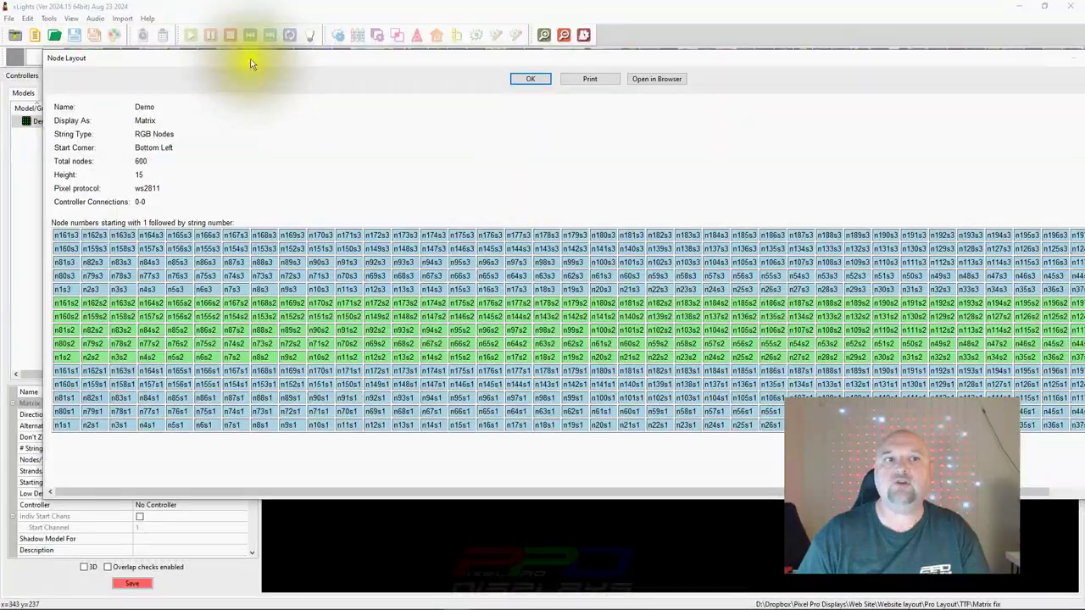
{"action": "left_click_drag", "start_coordinate": [250, 64], "coordinate": [232, 0]}
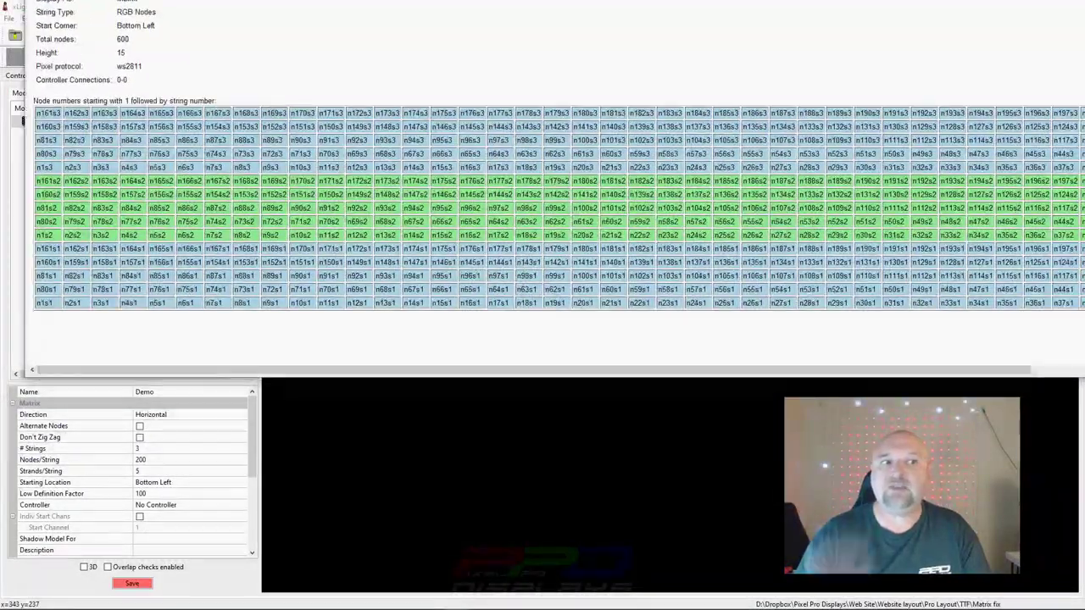
Step: Select and clear node cells to inspect the n1–n200 numbering of each string
{"action": "left_click_drag", "start_coordinate": [76, 275], "coordinate": [56, 314]}
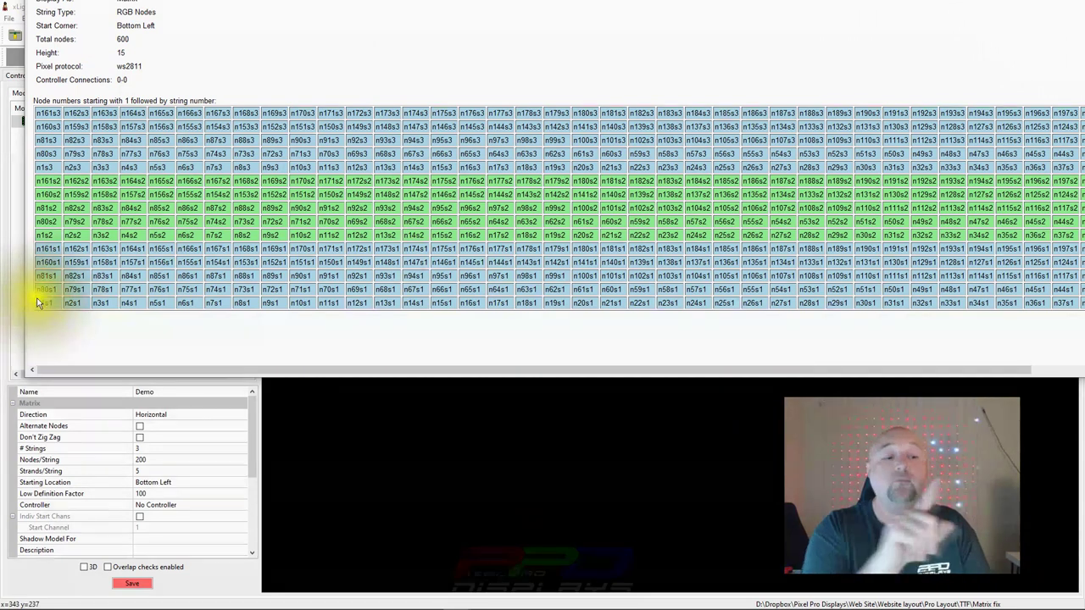
{"action": "left_click", "coordinate": [47, 305]}
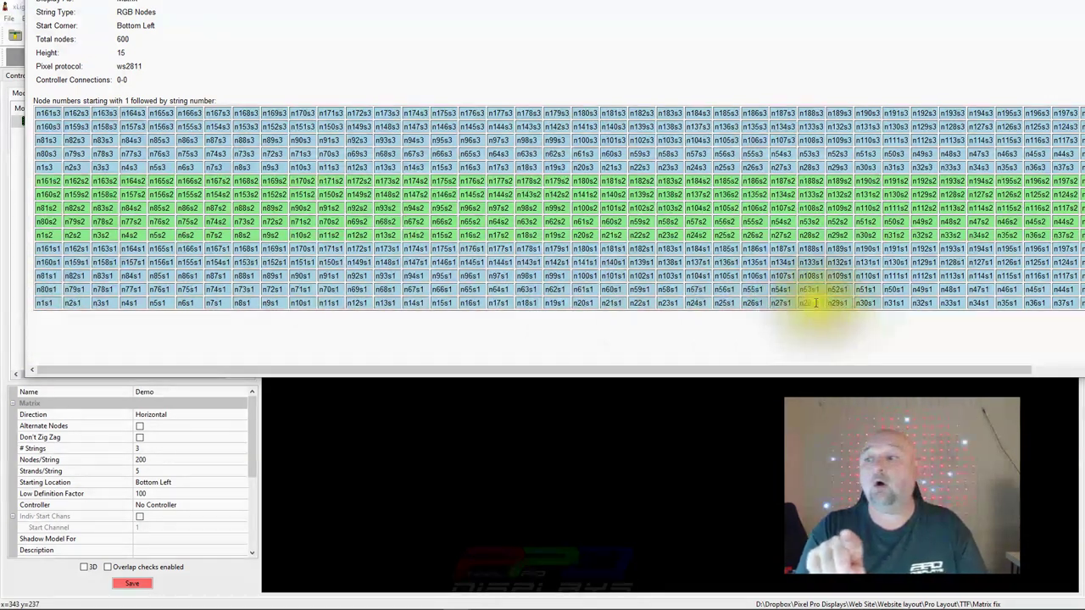
{"action": "left_click_drag", "start_coordinate": [944, 369], "coordinate": [1013, 369]}
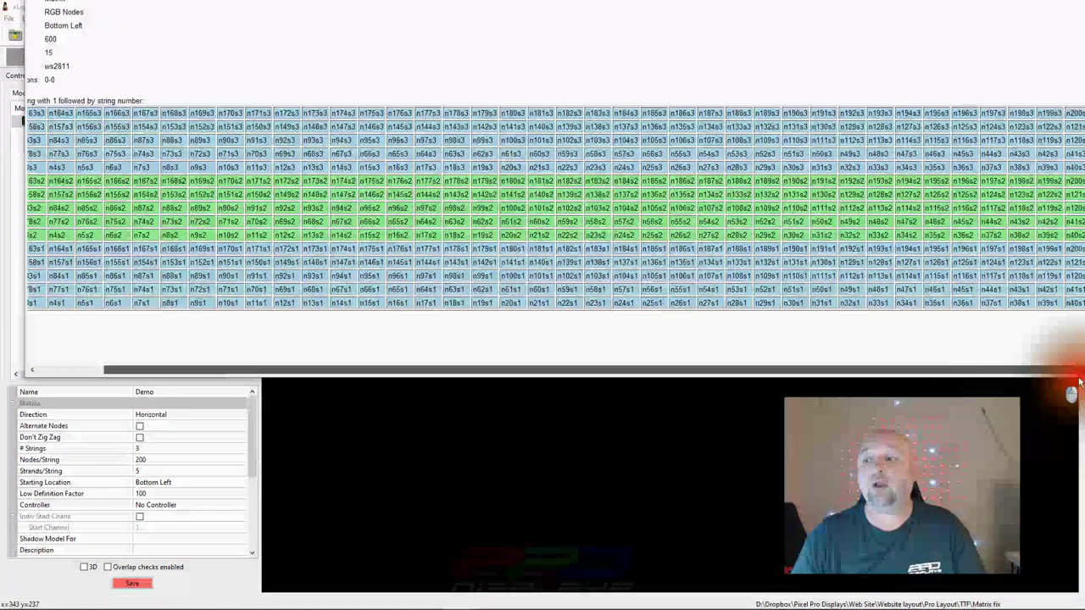
{"action": "left_click_drag", "start_coordinate": [1083, 314], "coordinate": [924, 311]}
{"action": "left_click_drag", "start_coordinate": [708, 375], "coordinate": [875, 303]}
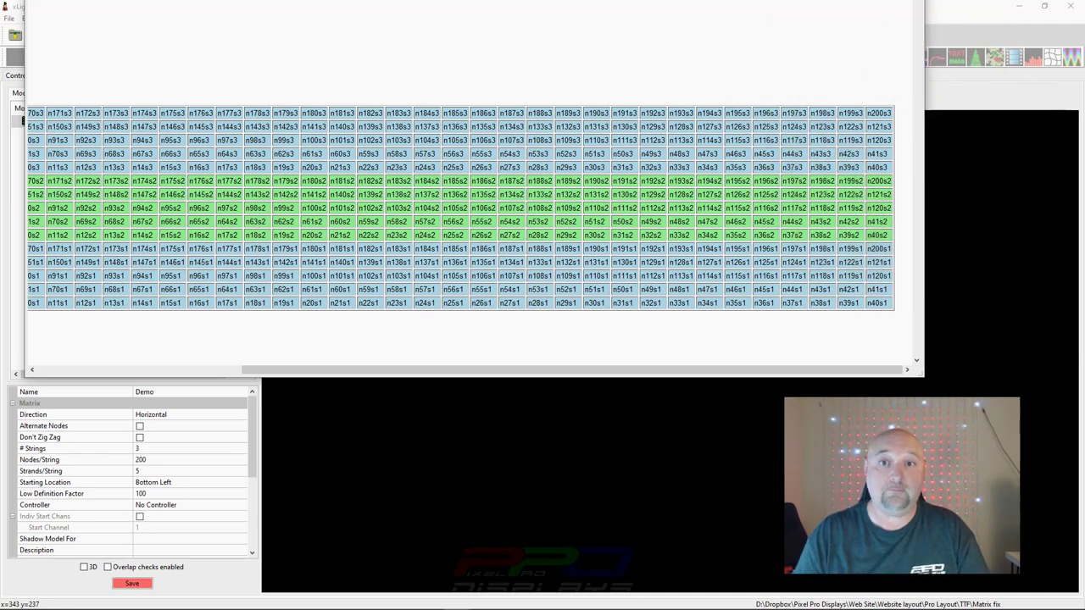
Step: Export the Demo matrix as Demo.xmodel and draw a new Custom model box on the canvas
{"action": "left_click", "coordinate": [886, 12]}
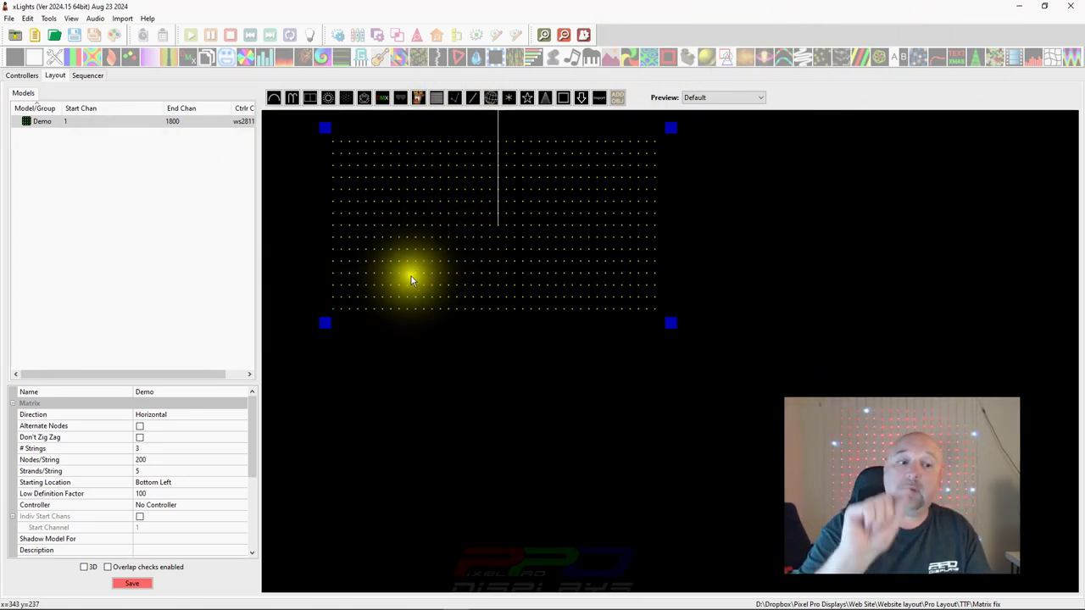
{"action": "left_click_drag", "start_coordinate": [435, 243], "coordinate": [417, 236]}
{"action": "right_click", "coordinate": [416, 235]}
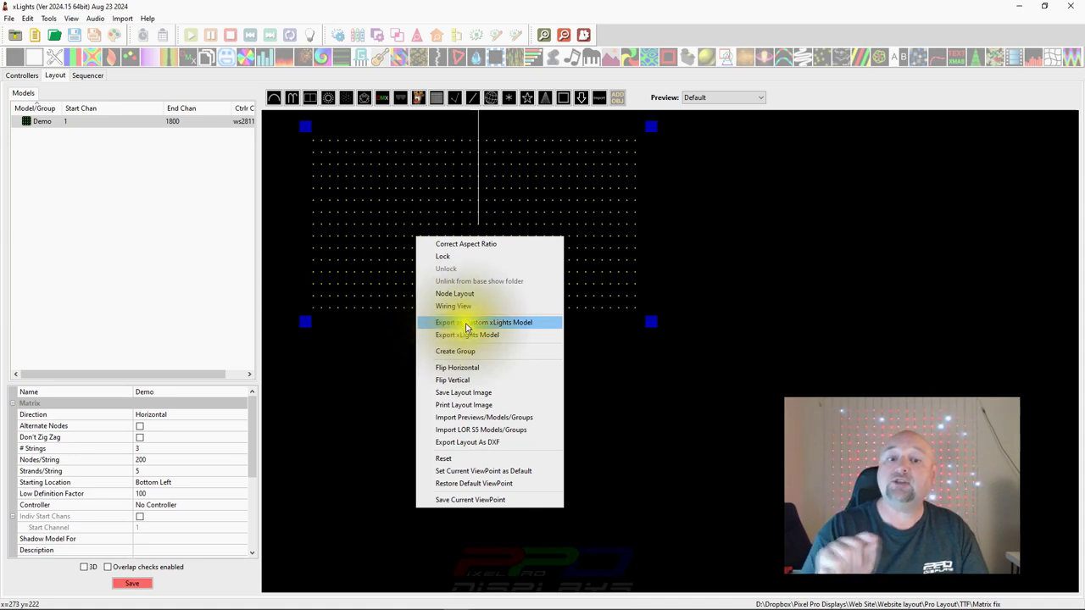
{"action": "left_click", "coordinate": [464, 323]}
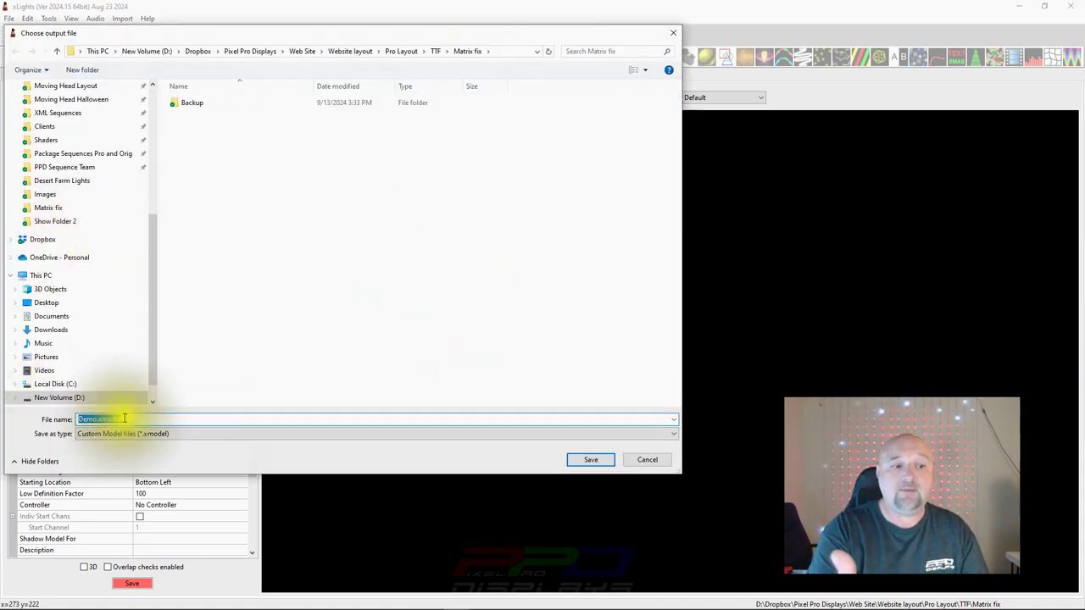
{"action": "left_click", "coordinate": [576, 459]}
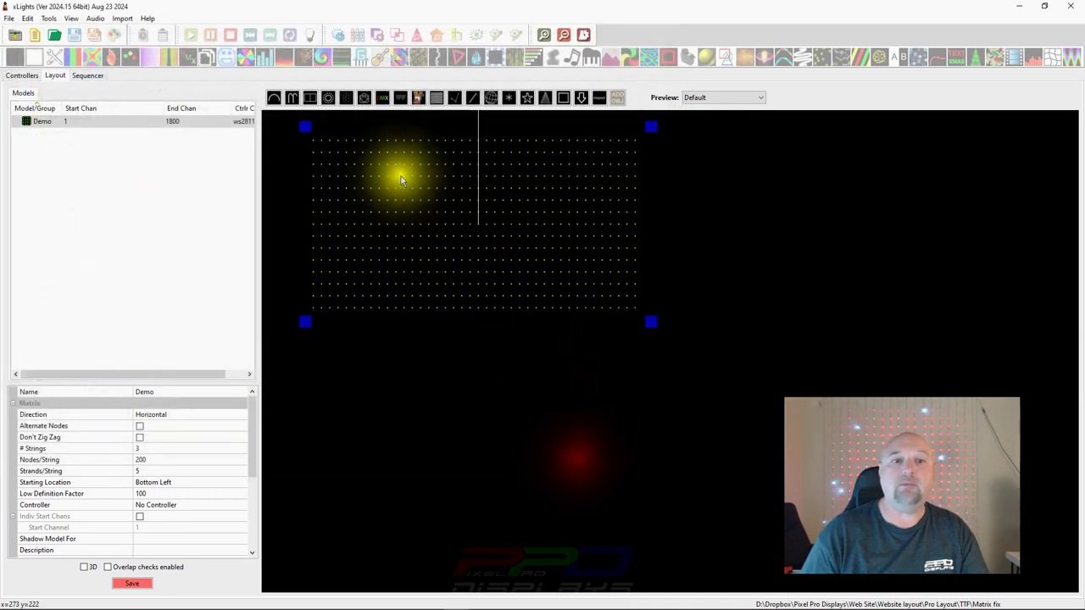
{"action": "left_click", "coordinate": [597, 99]}
{"action": "left_click_drag", "start_coordinate": [286, 312], "coordinate": [641, 499]}
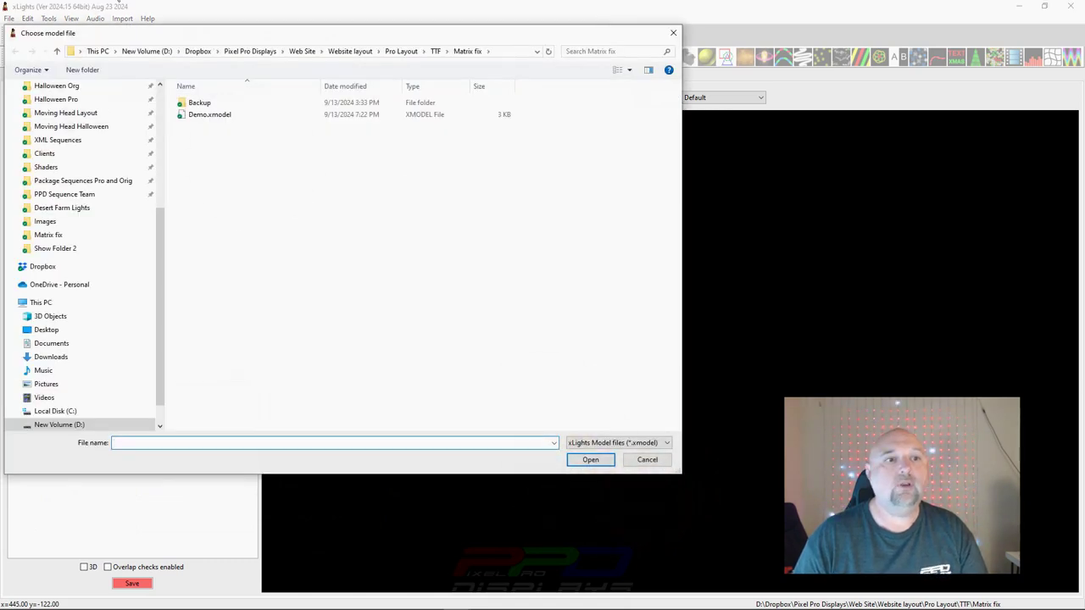
Step: Load Demo.xmodel into the new custom model with aliases imported, and nudge Demo-2 into place
{"action": "left_click", "coordinate": [208, 114]}
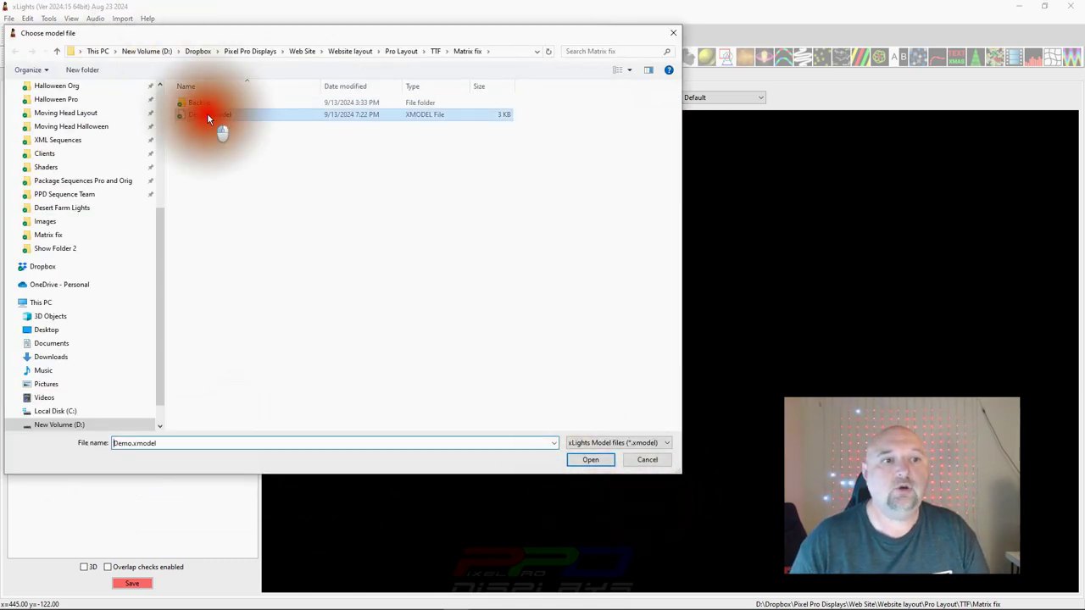
{"action": "left_click", "coordinate": [594, 462]}
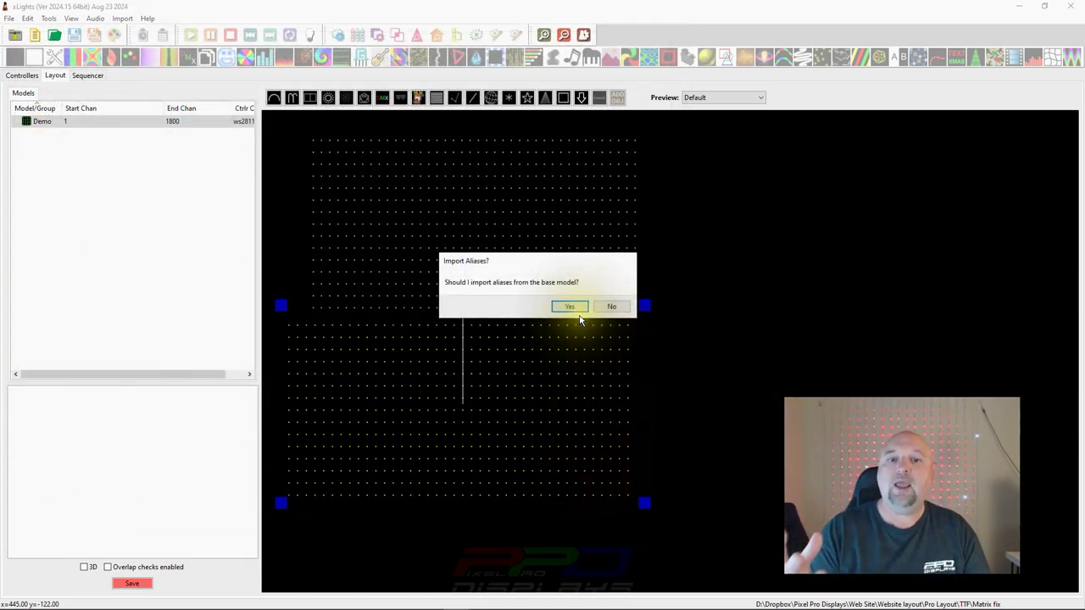
{"action": "left_click", "coordinate": [604, 307]}
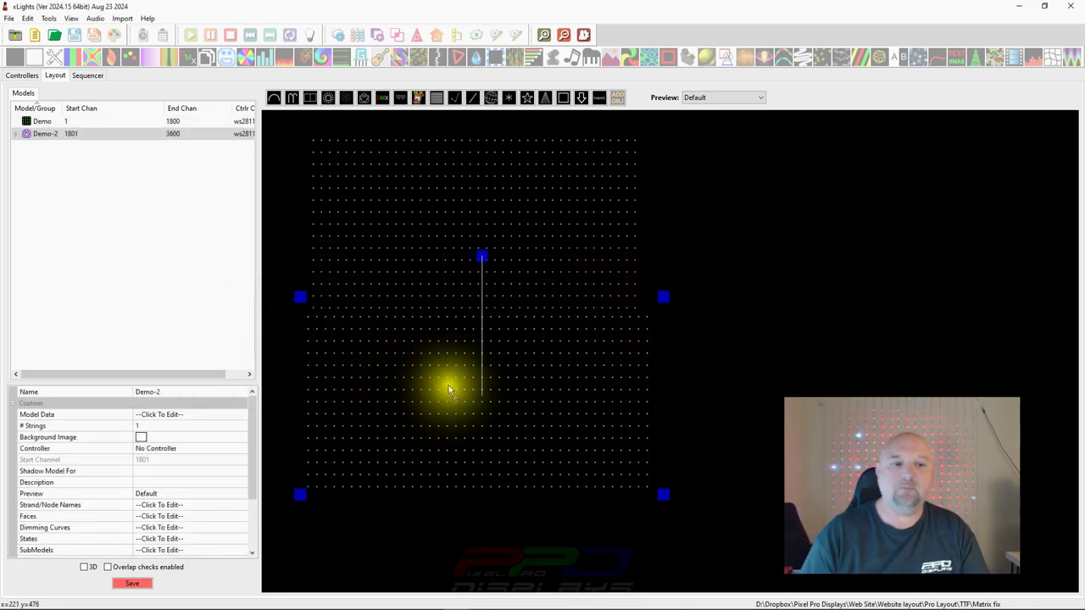
{"action": "left_click_drag", "start_coordinate": [394, 371], "coordinate": [382, 387]}
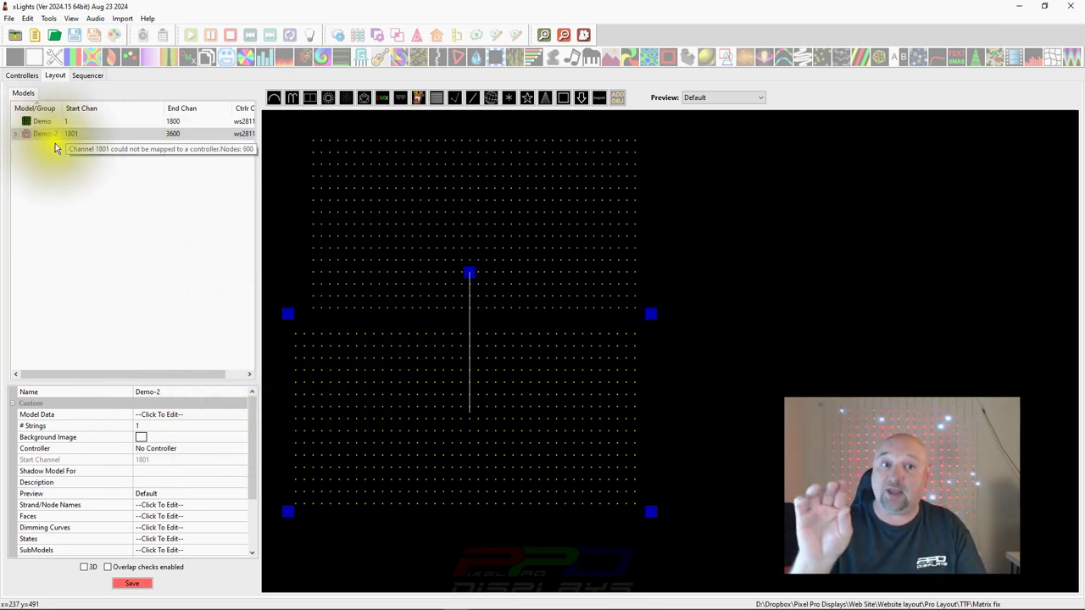
{"action": "left_click", "coordinate": [233, 412]}
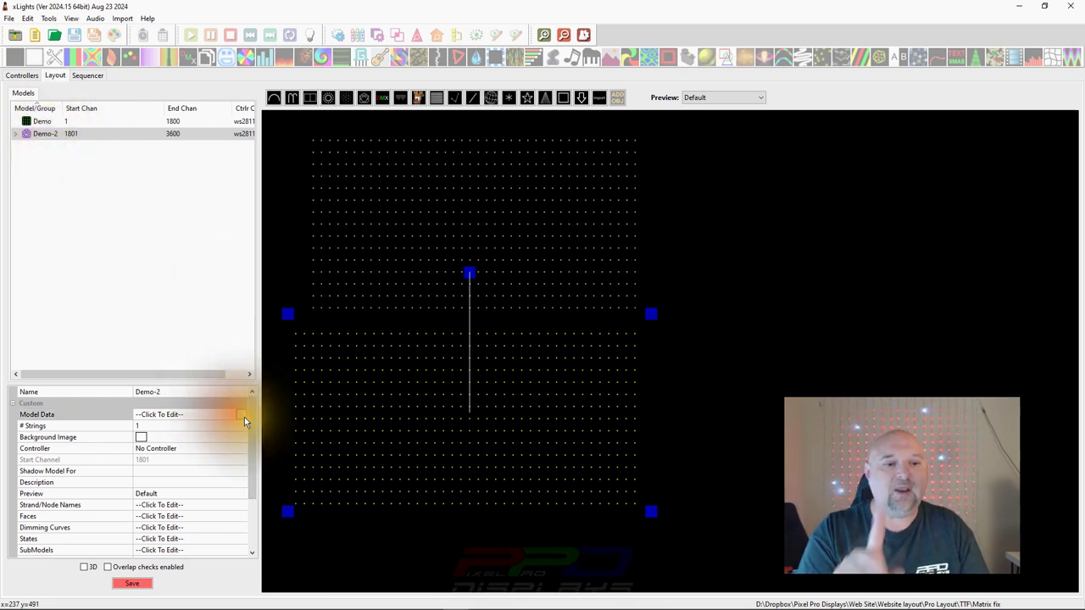
Step: Open Demo-2's Custom Model grid editor, moved to the top and widened to show all 40 columns
{"action": "left_click", "coordinate": [243, 416]}
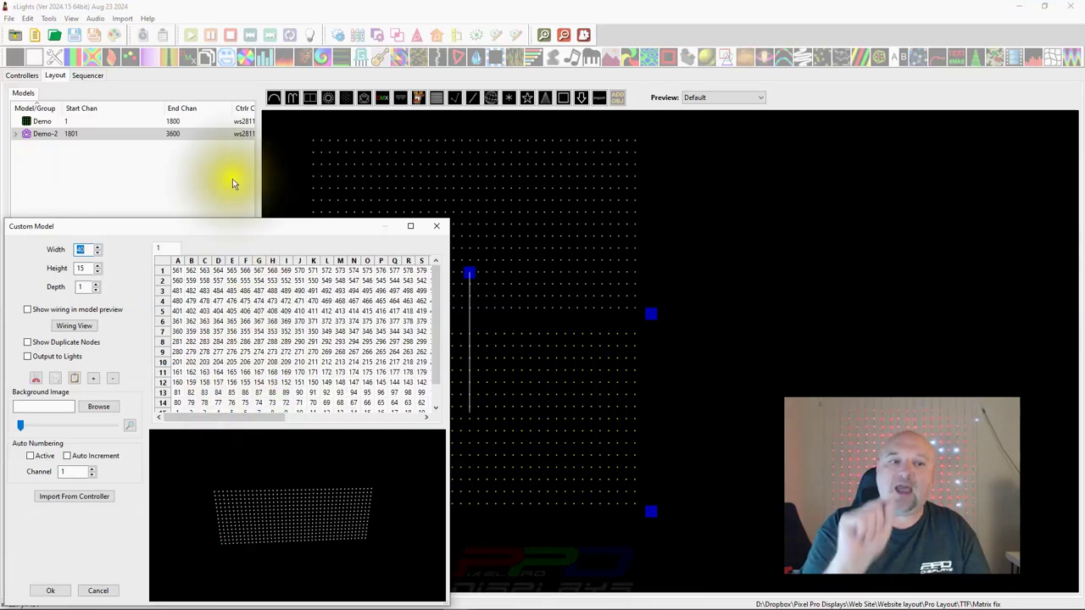
{"action": "left_click_drag", "start_coordinate": [230, 225], "coordinate": [242, 17]}
{"action": "left_click_drag", "start_coordinate": [459, 392], "coordinate": [851, 495]}
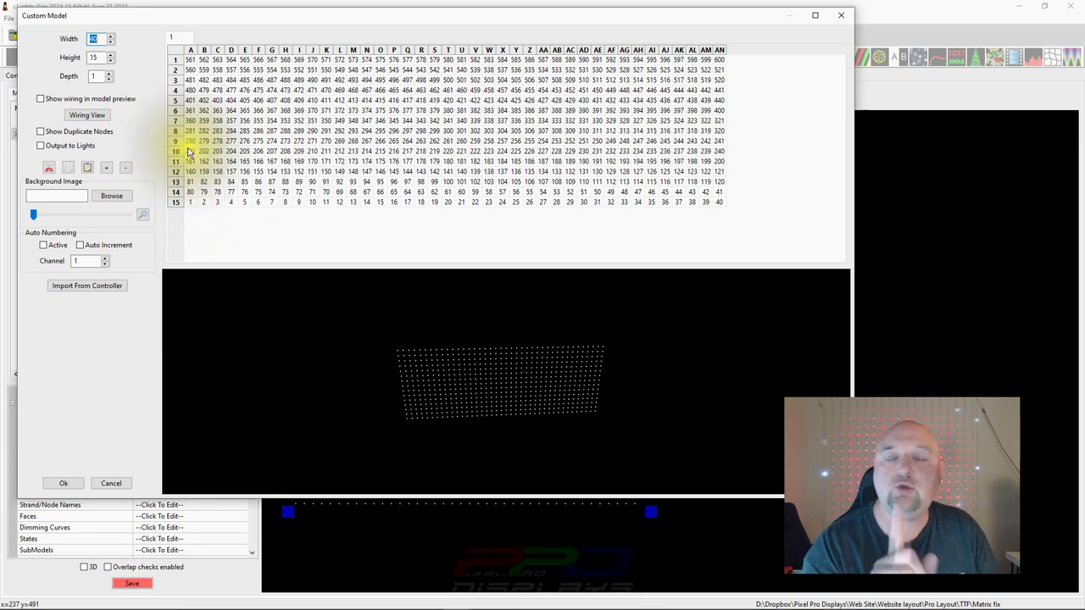
Step: Horizontally flip row 10, then rows 6–9, of Demo-2's node grid
{"action": "left_click_drag", "start_coordinate": [188, 150], "coordinate": [719, 149]}
{"action": "right_click", "coordinate": [384, 156]}
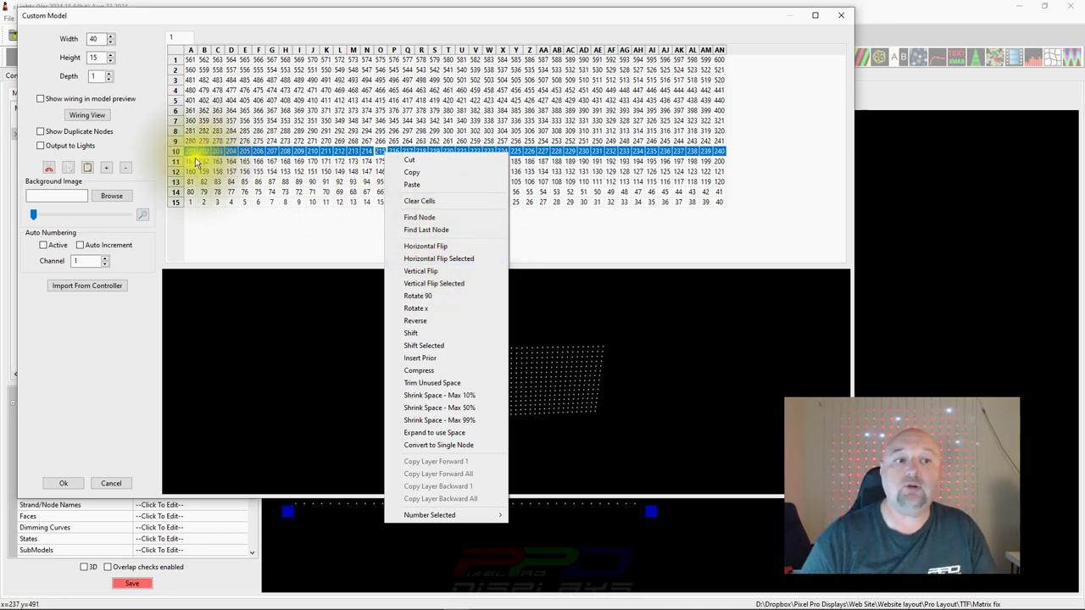
{"action": "left_click", "coordinate": [433, 259]}
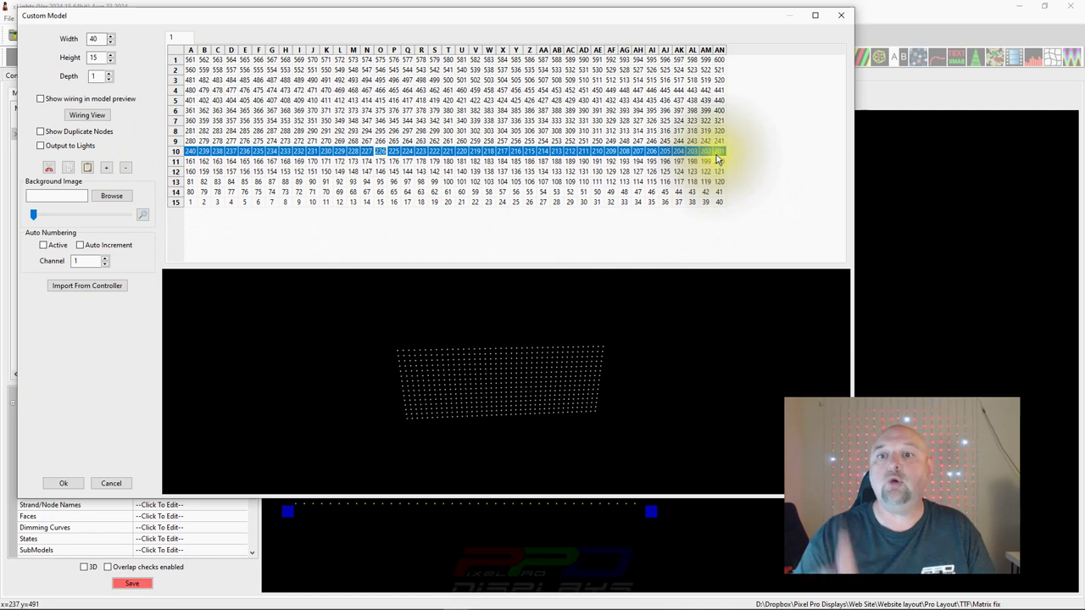
{"action": "left_click_drag", "start_coordinate": [719, 141], "coordinate": [194, 116]}
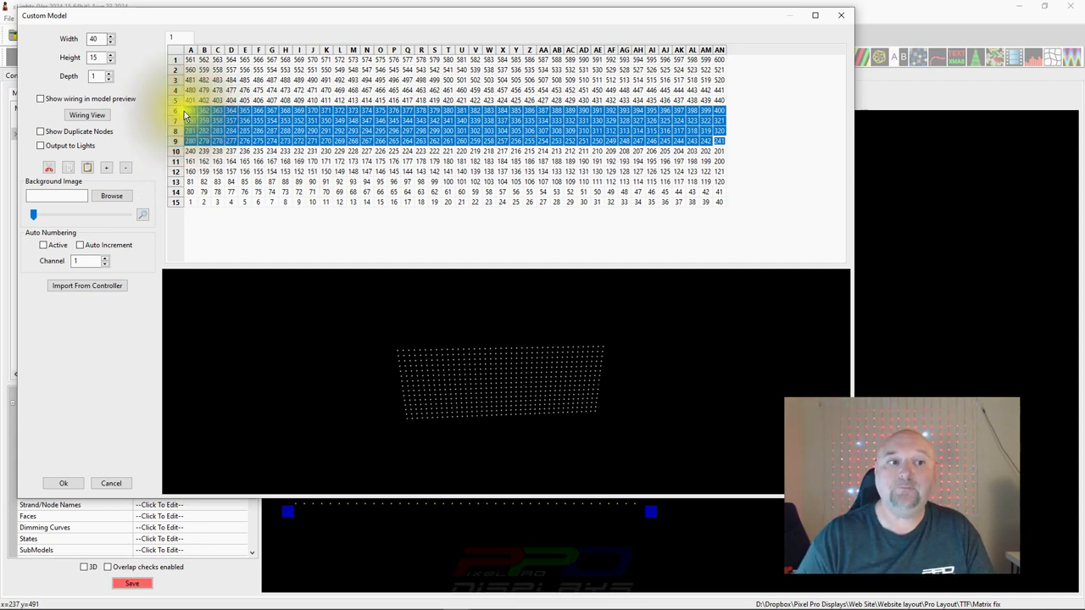
{"action": "right_click", "coordinate": [188, 110]}
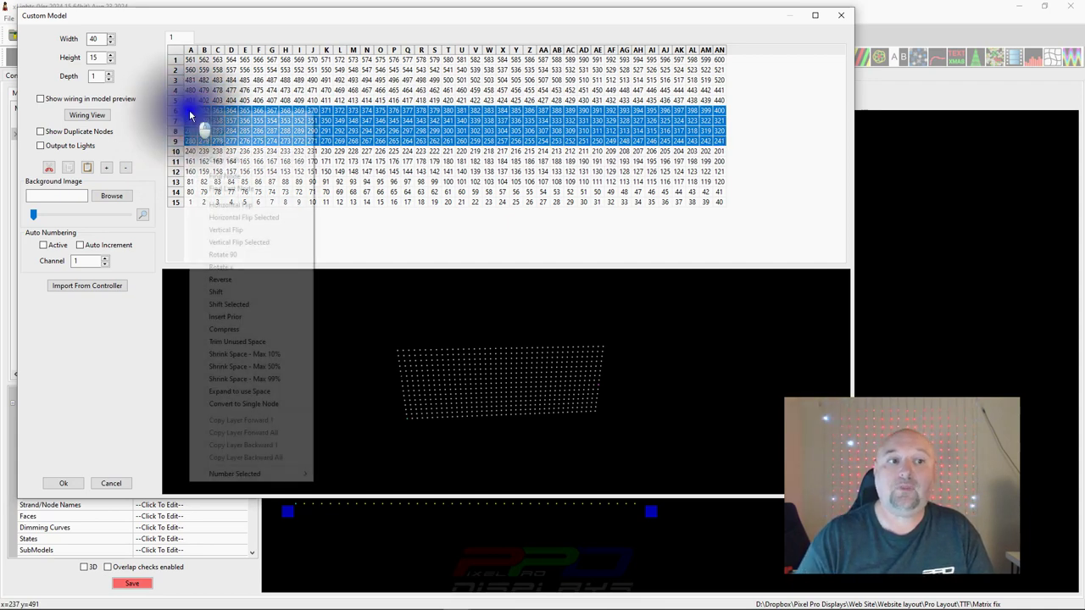
{"action": "left_click", "coordinate": [222, 217]}
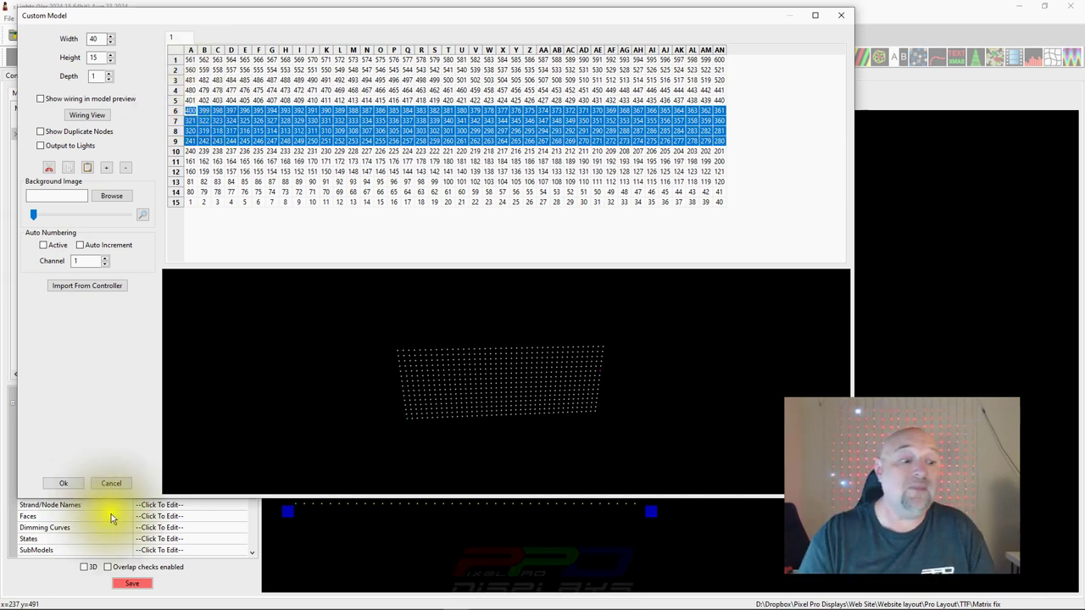
Step: Save the grid edits, then replace Demo with Demo-2, keeping Demo's original size and position
{"action": "left_click", "coordinate": [63, 485]}
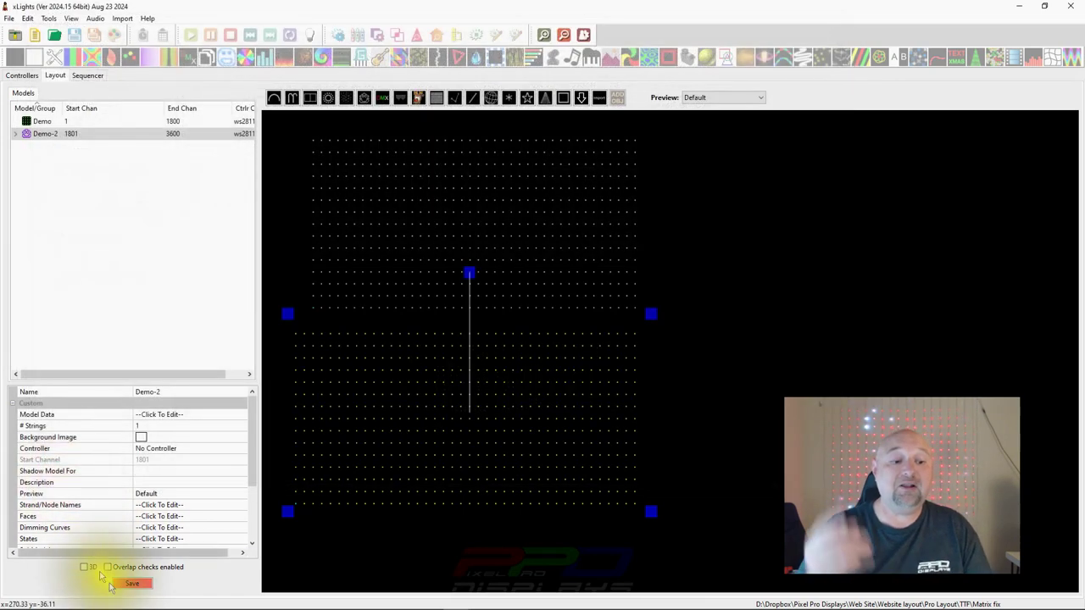
{"action": "left_click", "coordinate": [123, 583]}
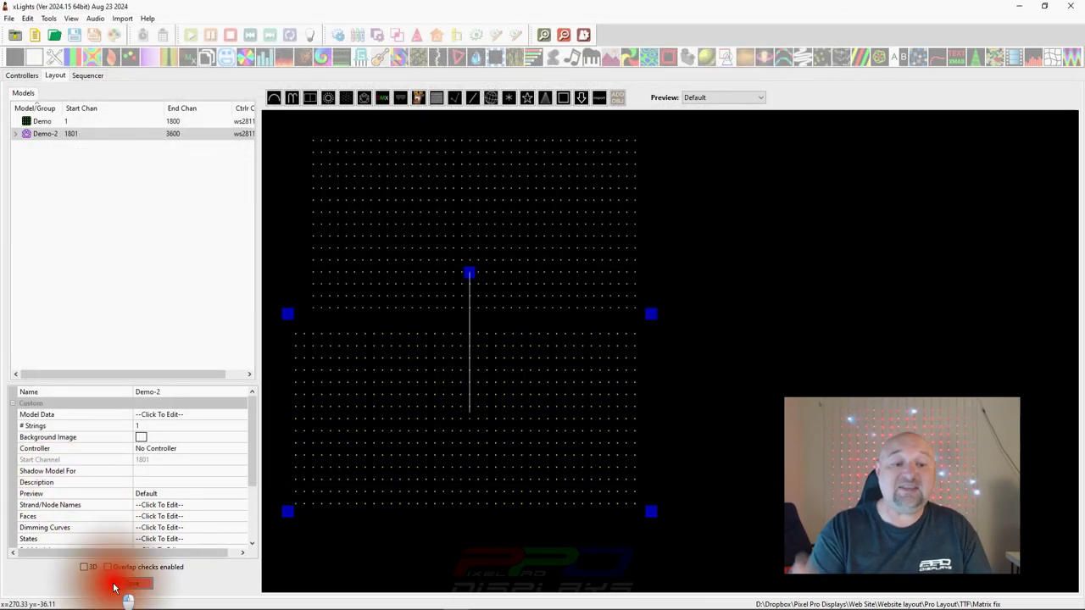
{"action": "right_click", "coordinate": [448, 412]}
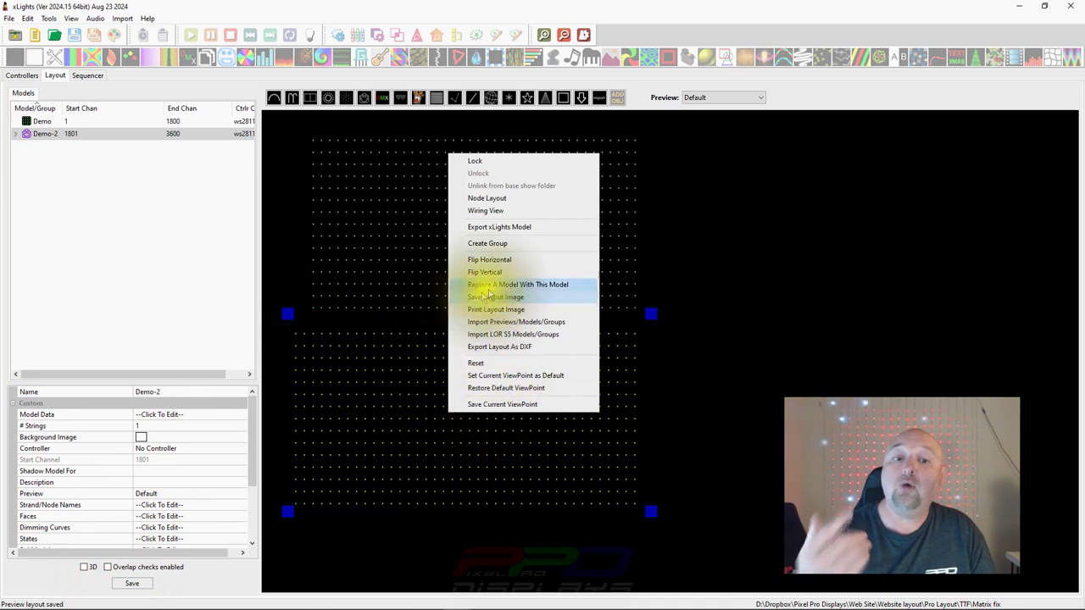
{"action": "right_click", "coordinate": [375, 451]}
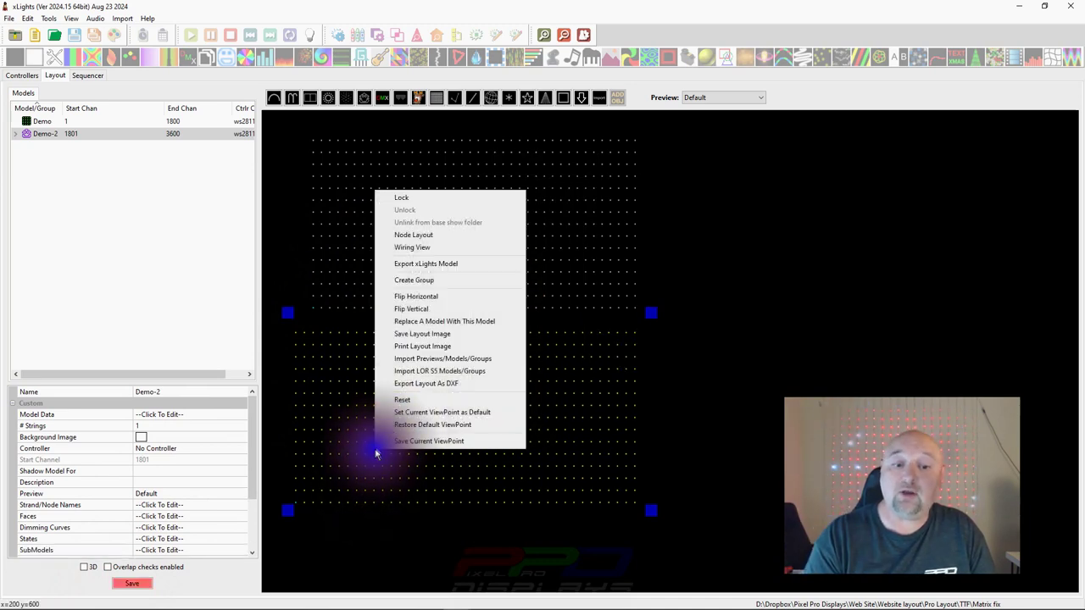
{"action": "left_click", "coordinate": [416, 321]}
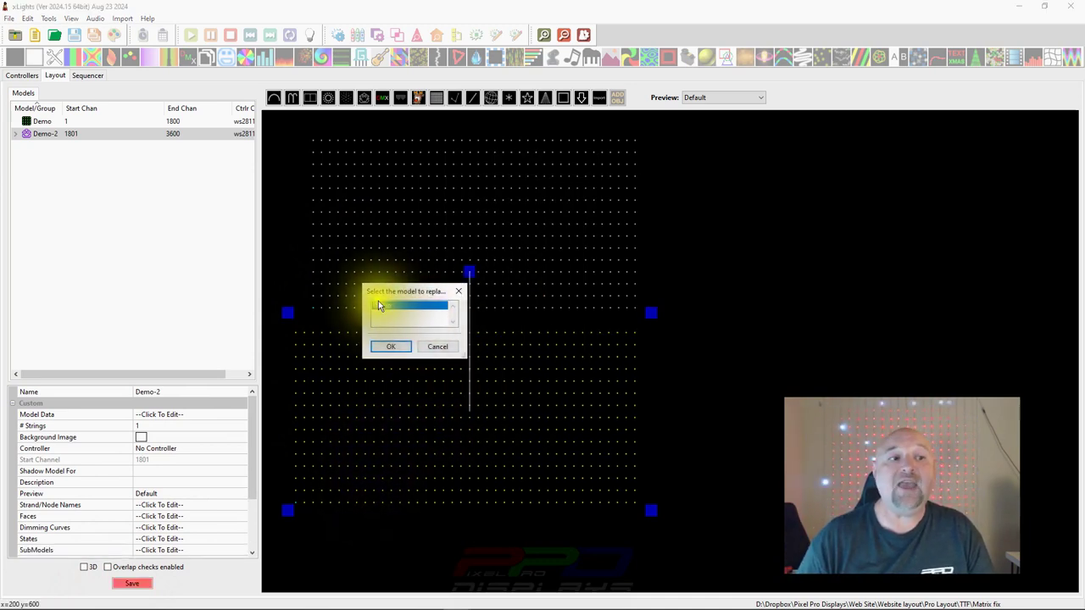
{"action": "left_click", "coordinate": [405, 346]}
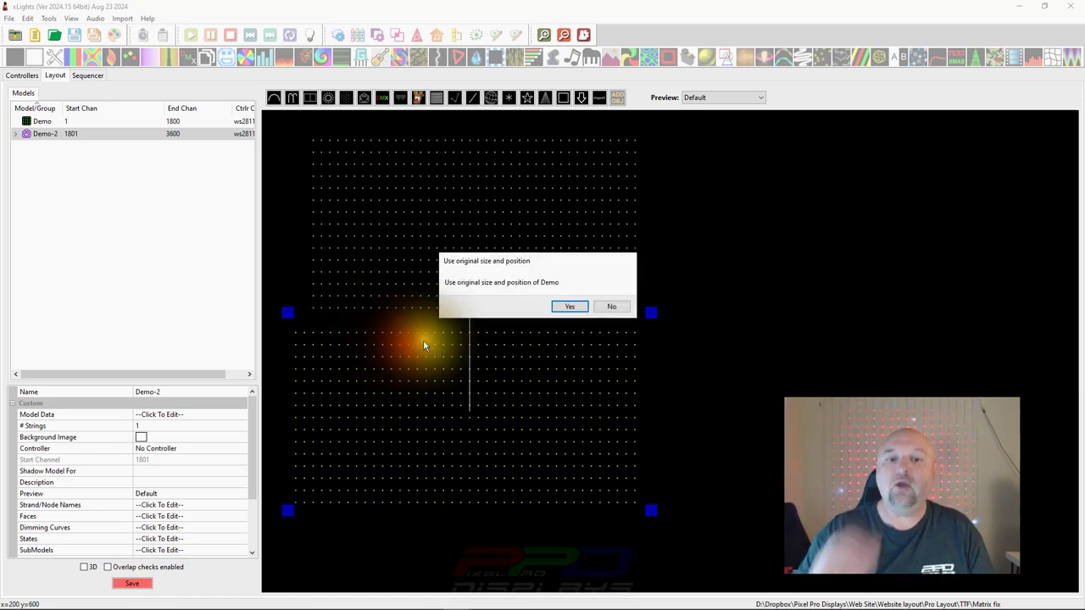
{"action": "left_click", "coordinate": [560, 305]}
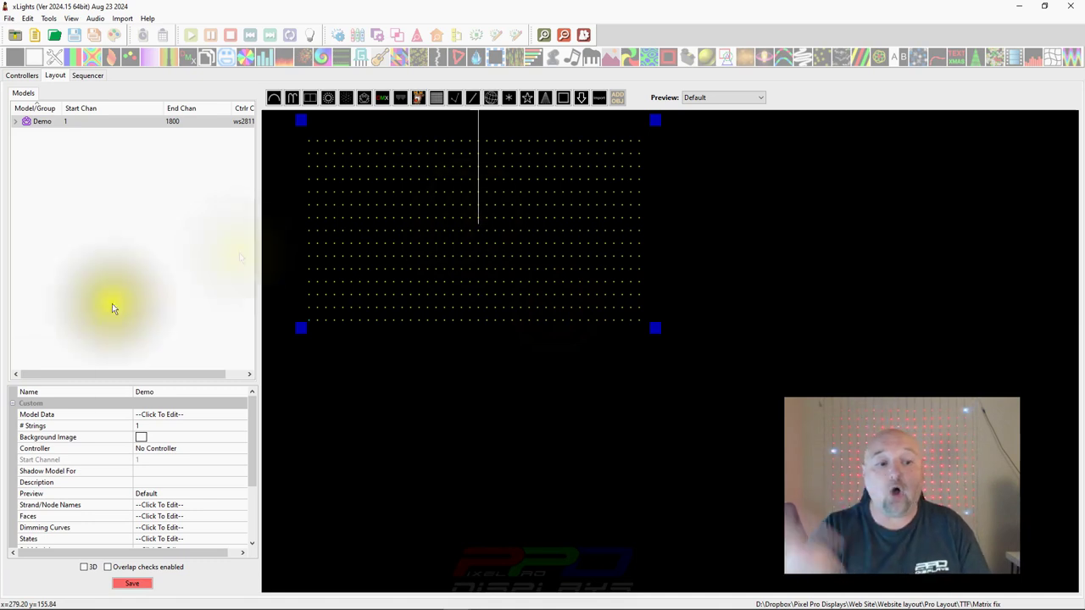
Step: Set the custom Demo model to 3 strings with individual start nodes 1, 201 and 401
{"action": "left_click", "coordinate": [147, 426]}
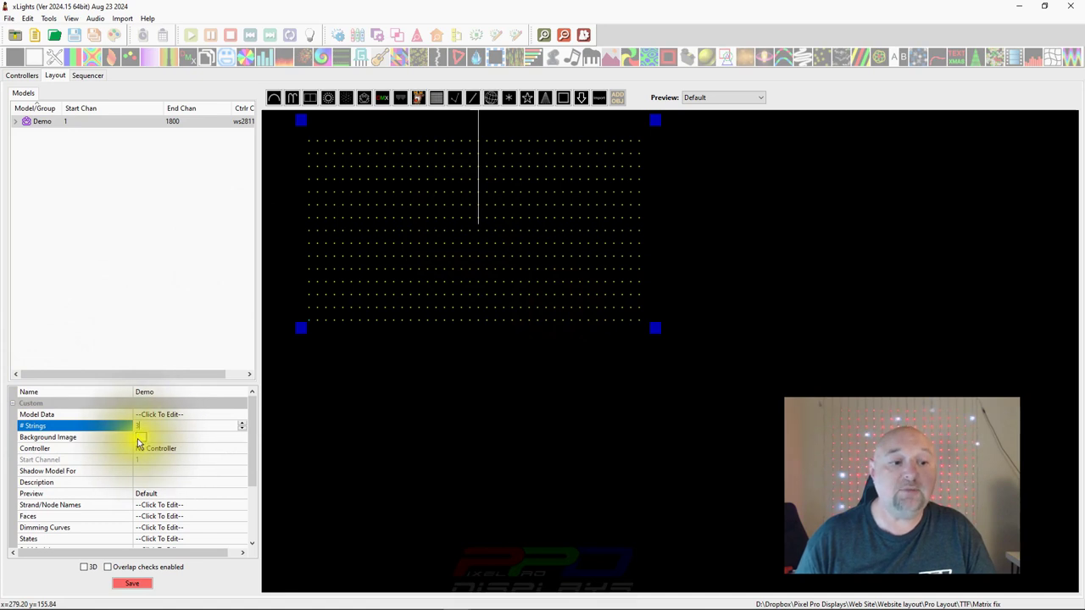
{"action": "left_click", "coordinate": [170, 437]}
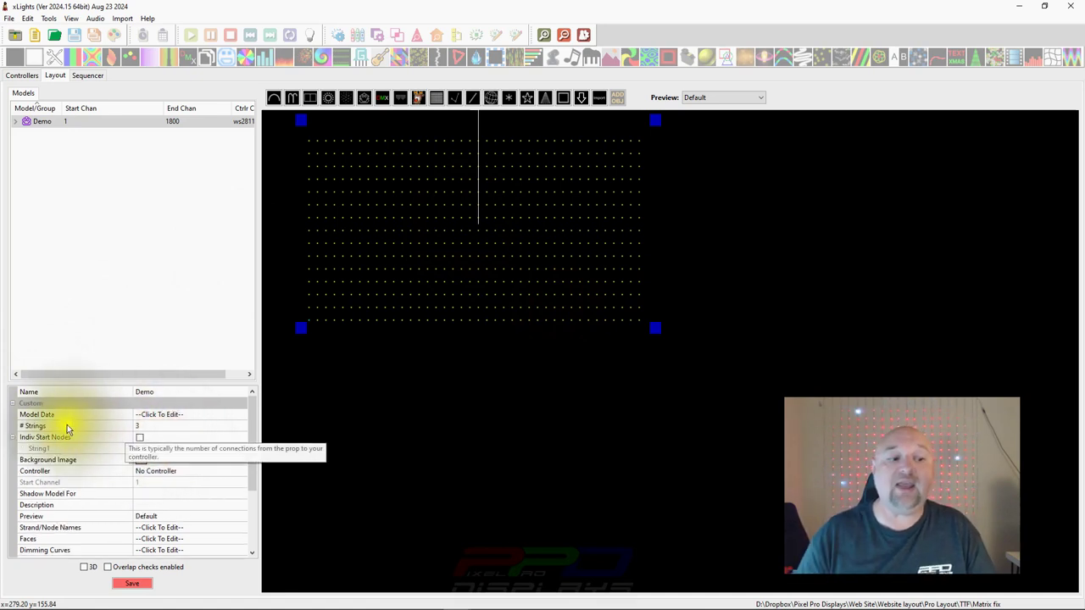
{"action": "left_click", "coordinate": [140, 438]}
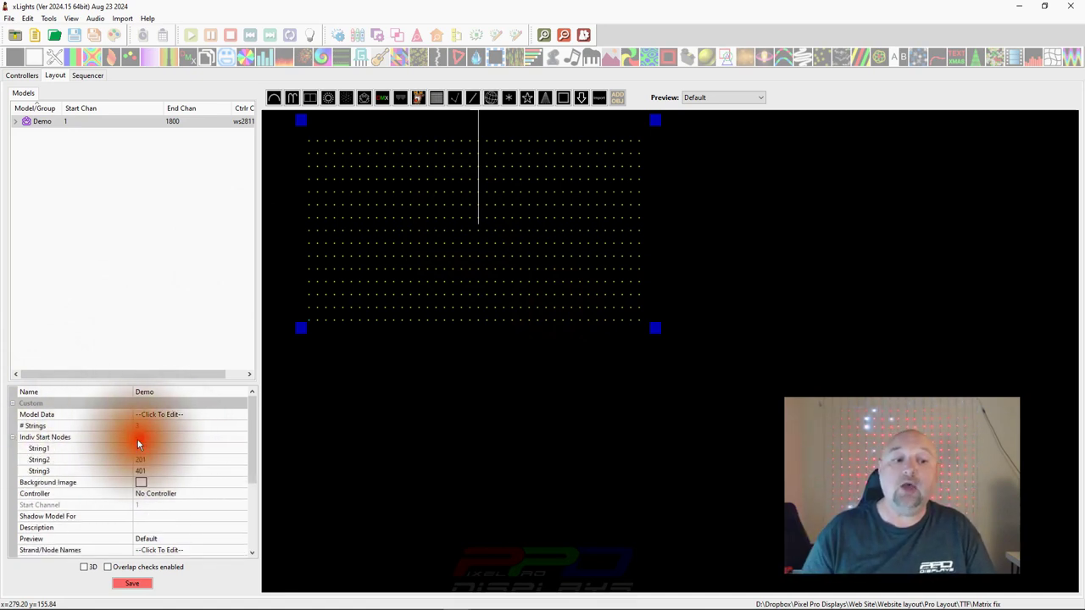